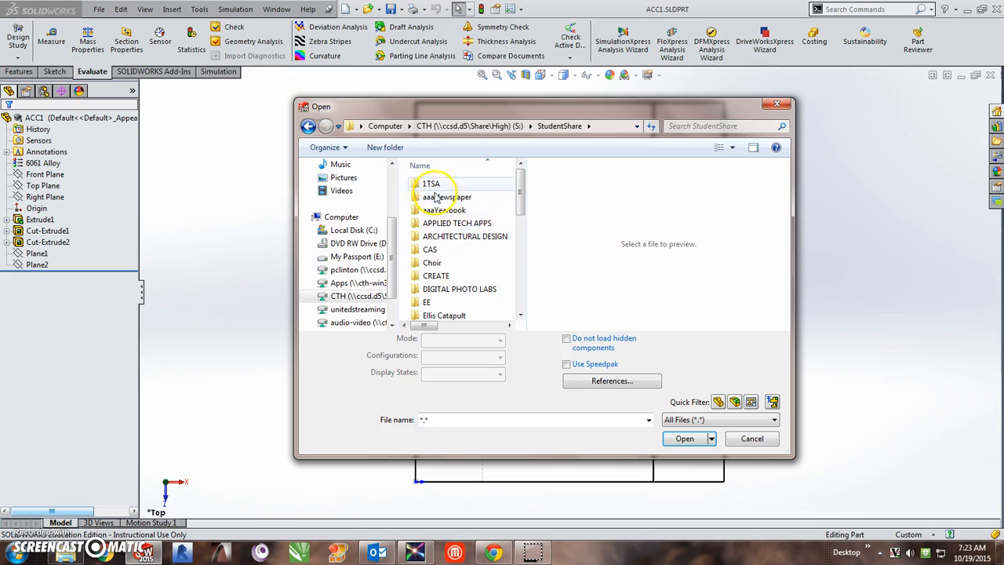
Step: Browse to the TECHNICAL DRAWING folder in StudentShare and filter the listed files to SolidWorks drawings only
left_click_drag(517, 245, 507, 287)
double_click(493, 288)
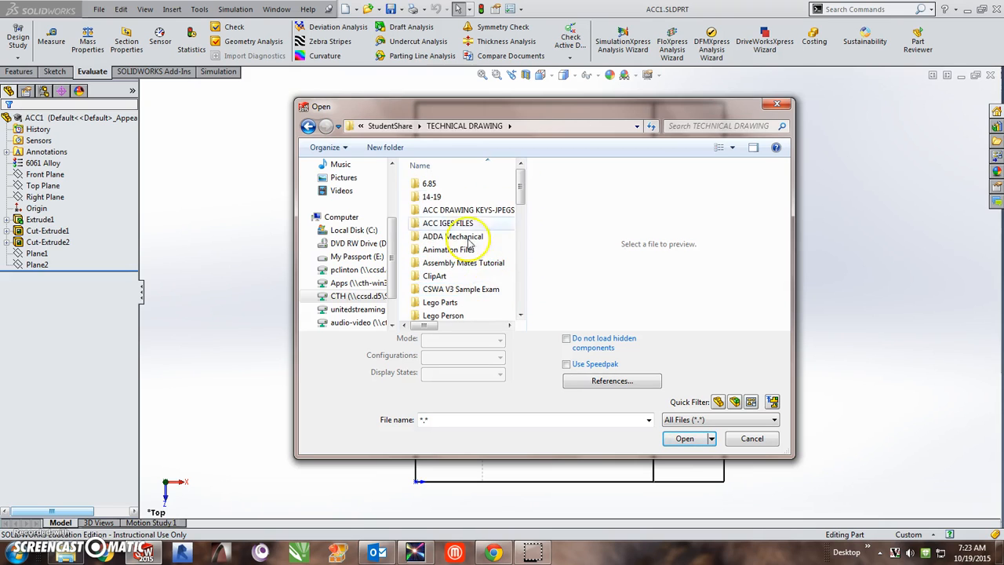
left_click_drag(521, 189, 521, 301)
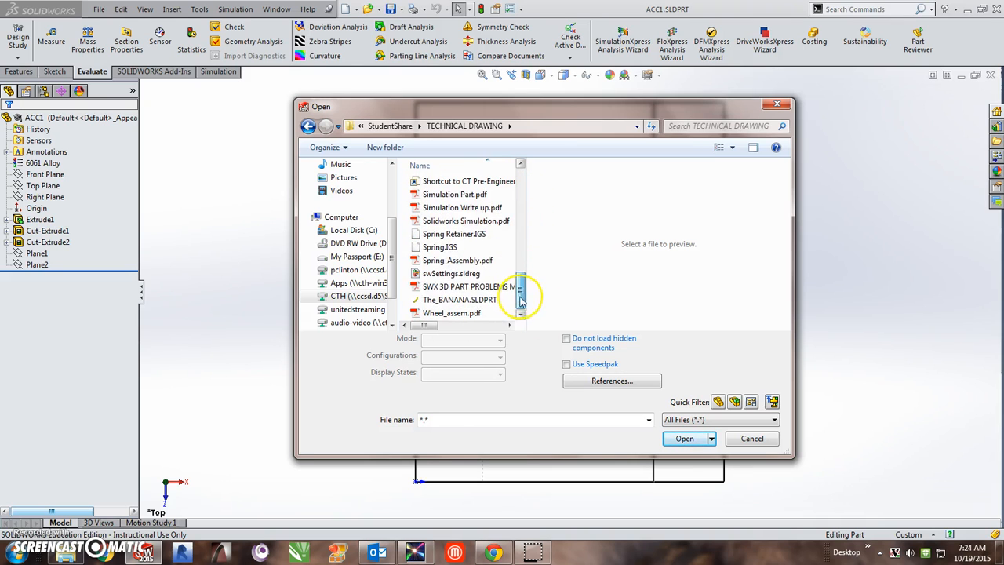
left_click(751, 402)
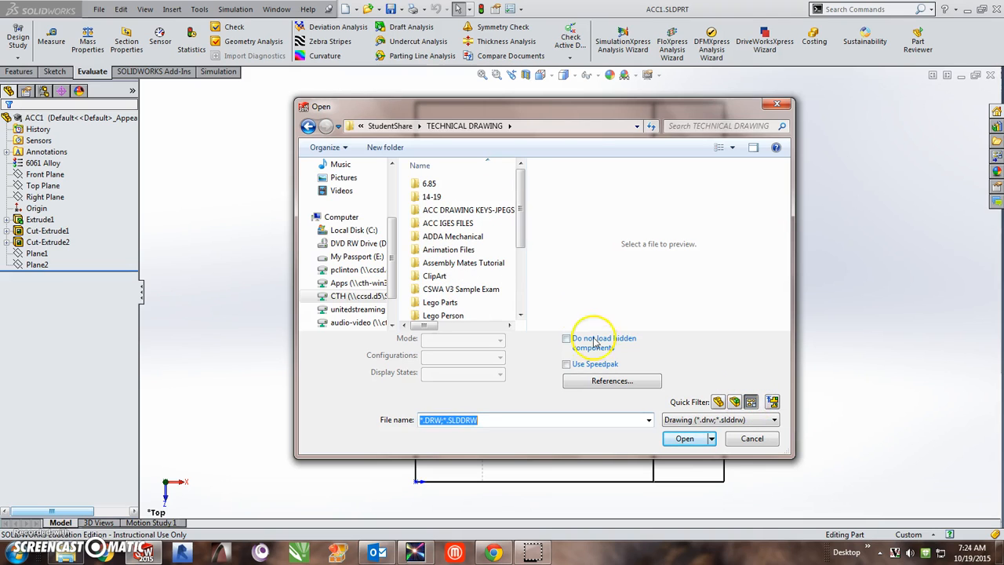
mouse_move(522, 237)
left_mouse_down()
mouse_move(520, 291)
mouse_move(522, 227)
mouse_move(522, 313)
mouse_move(526, 228)
left_mouse_up()
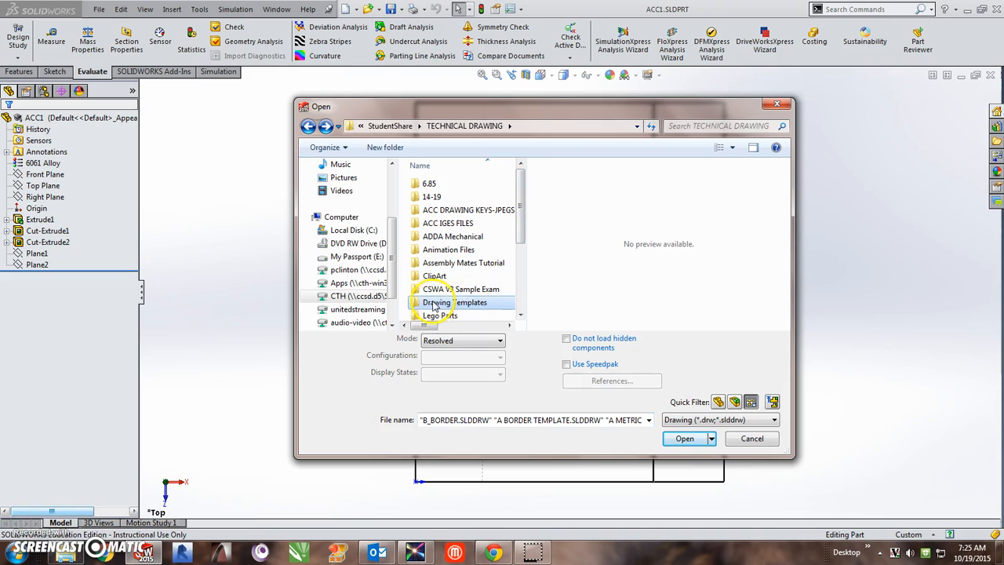
Step: Open A METRIC BORDER TEMPLATE from the Drawing Templates folder
double_click(437, 303)
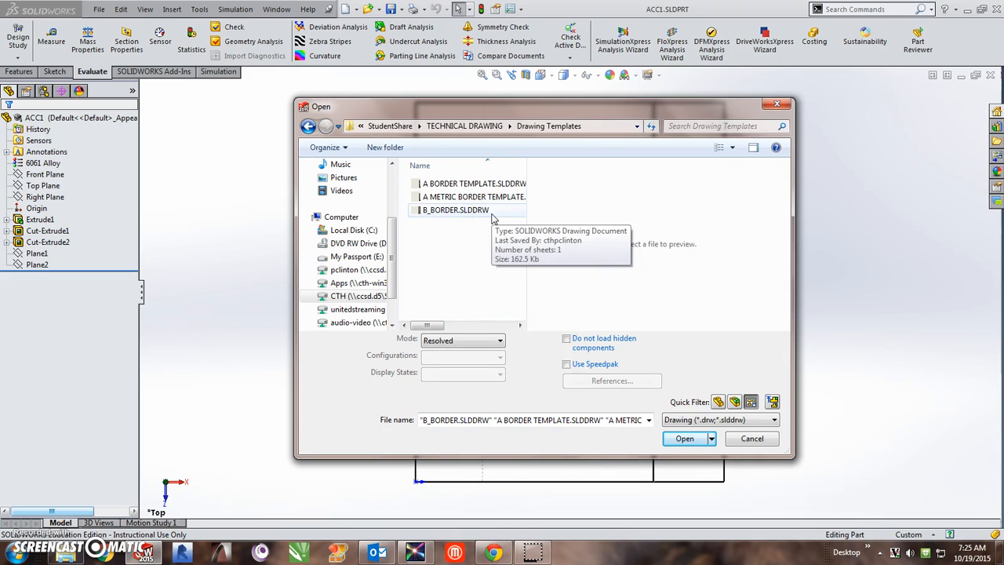
left_click(430, 202)
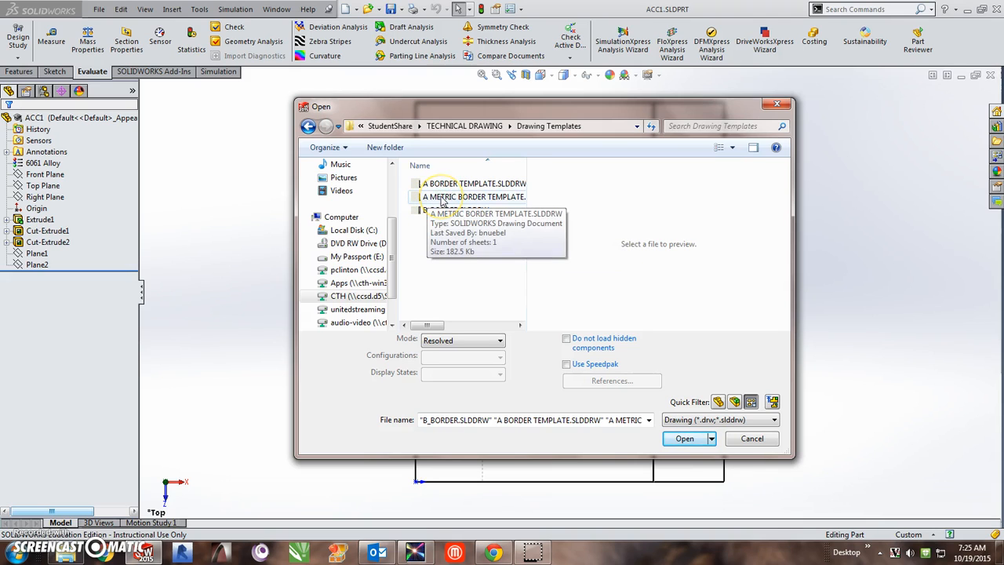
double_click(444, 200)
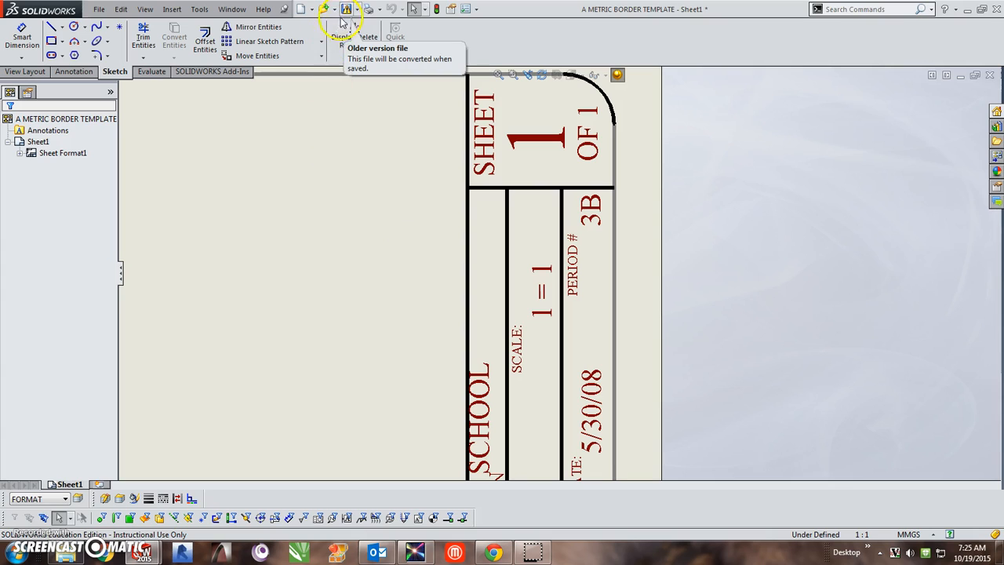
Step: Save the older-version border template in the current file format and fit the whole sheet in view
left_click(342, 15)
left_click(532, 305)
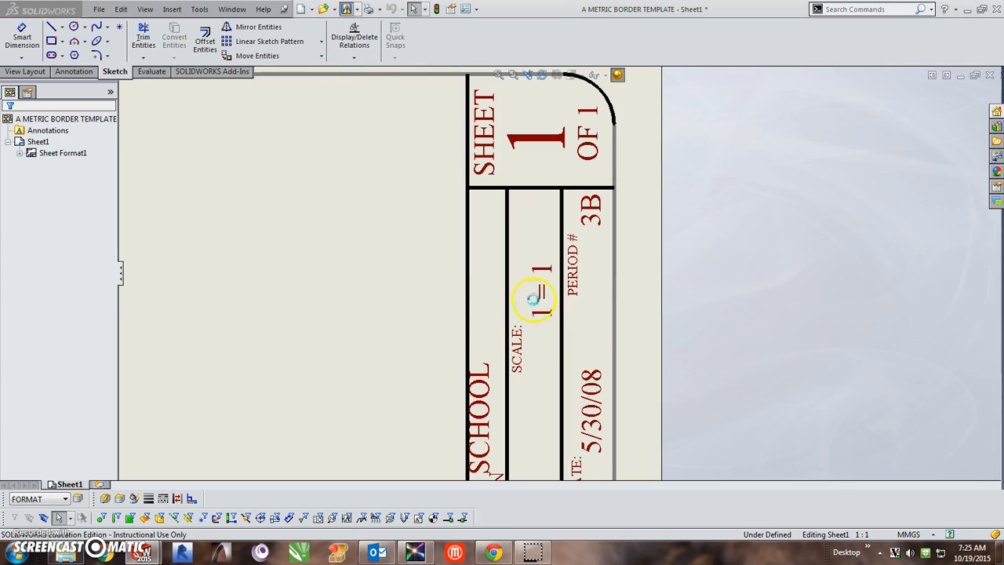
key("space")
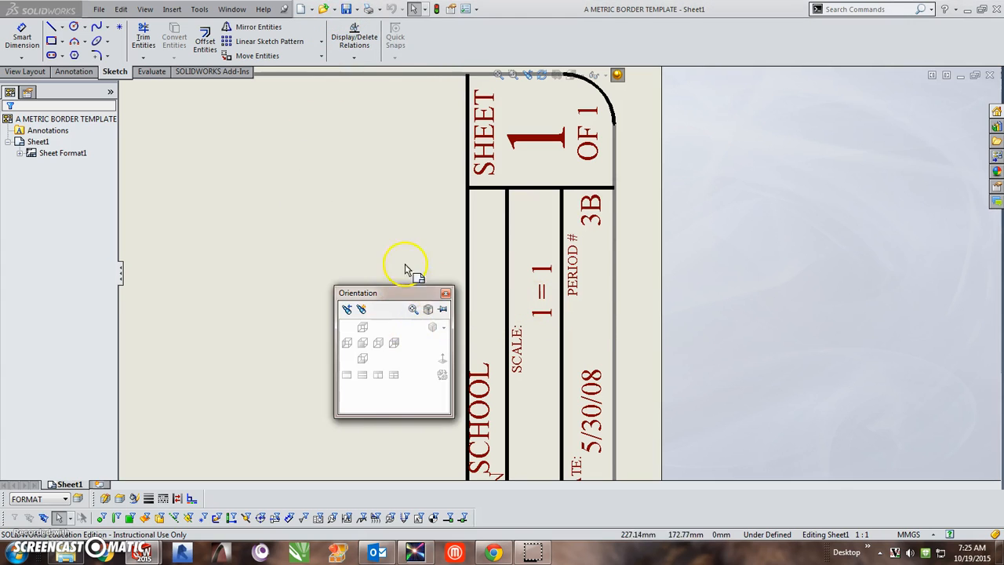
left_click(406, 265)
key("f")
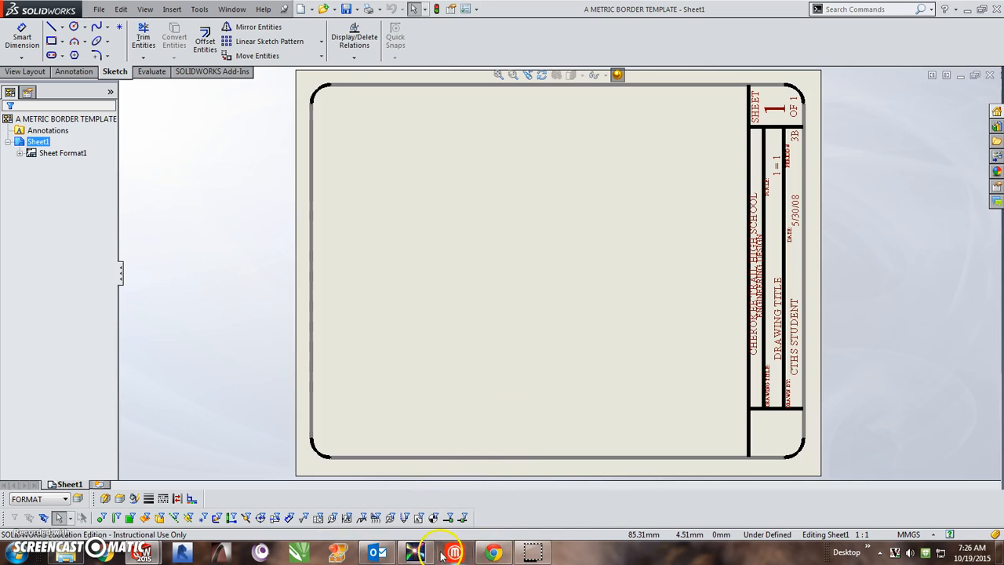
Step: Consult ACC MULTIVIEW 1 KEY.PDF in Chrome and, back in SolidWorks, place a front model view of ACC1 in the sheet's lower-left area
left_click(492, 552)
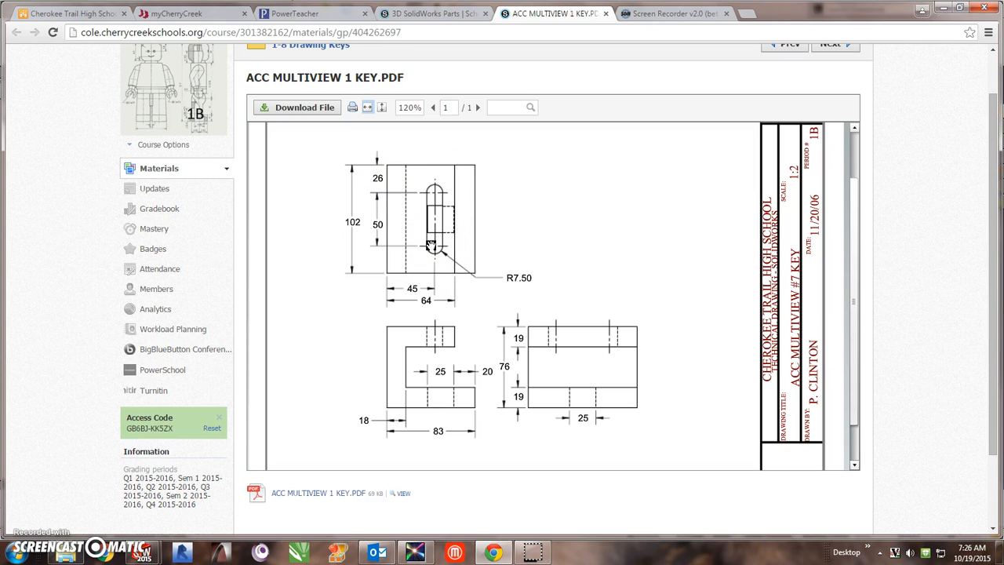
key("alt+Tab")
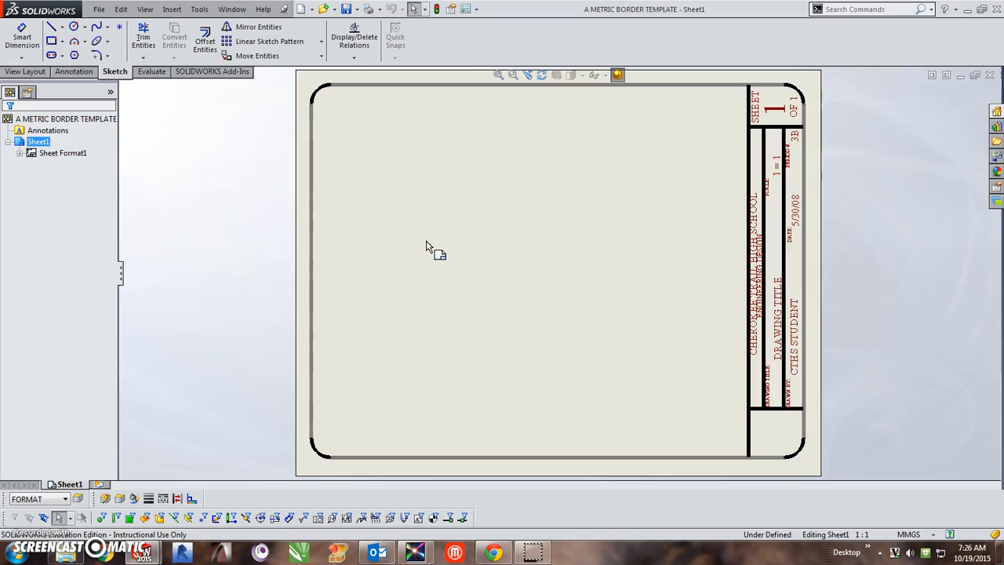
left_click(27, 73)
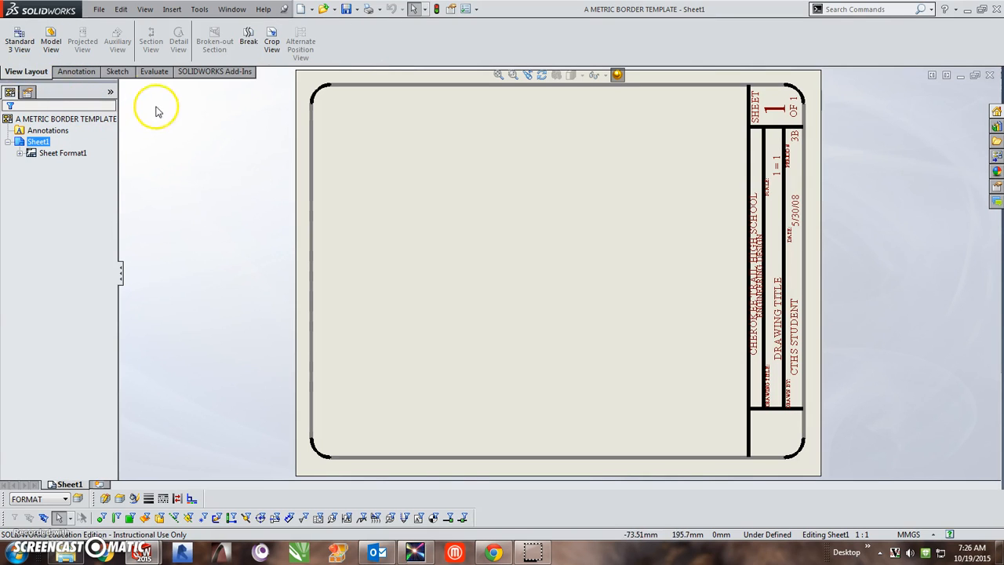
left_click(51, 45)
left_click(60, 228)
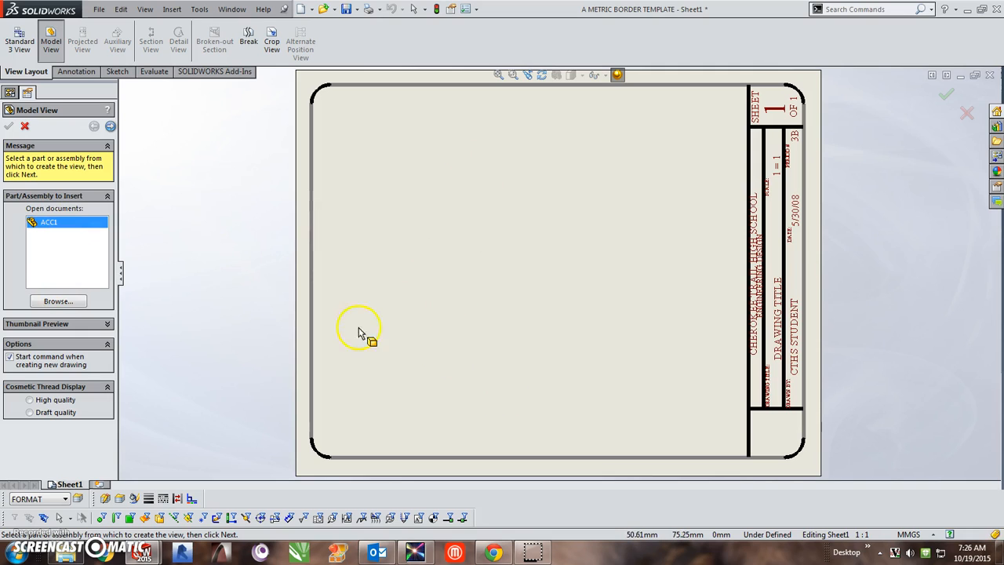
double_click(49, 223)
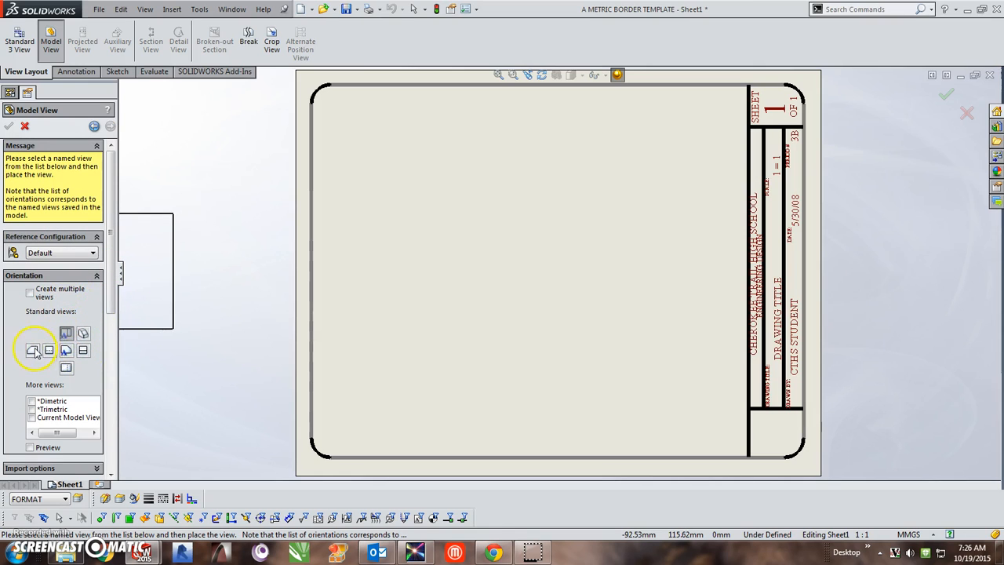
left_click_drag(113, 272, 114, 302)
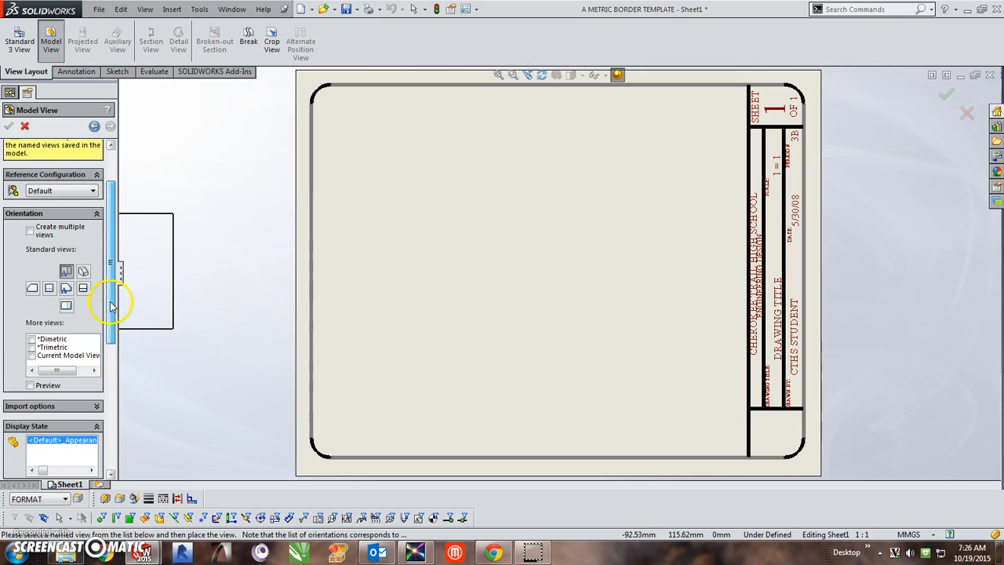
left_click(66, 290)
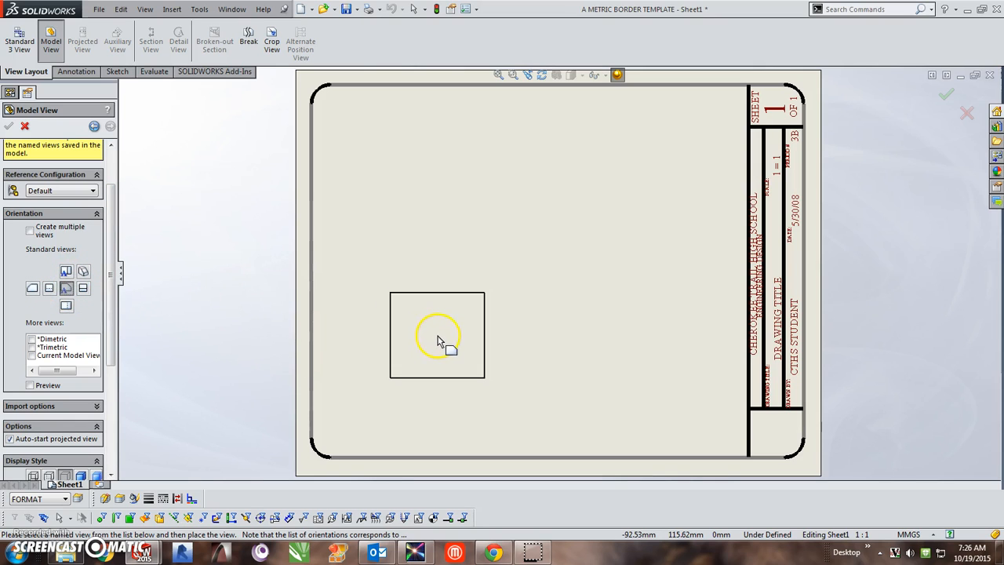
left_click(439, 342)
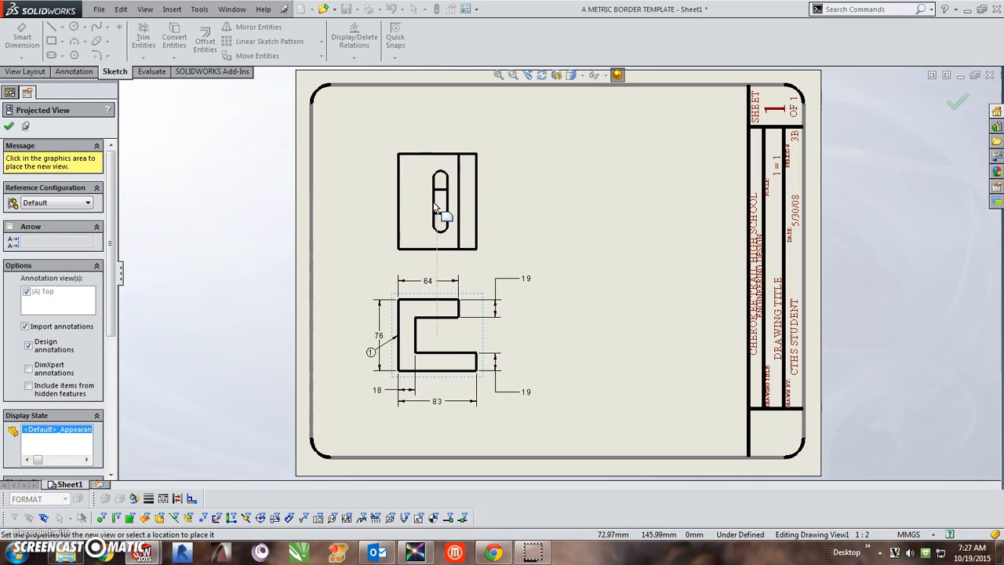
Step: Project a top view above the front view, a side view to its right and an isometric view diagonally
left_click(438, 209)
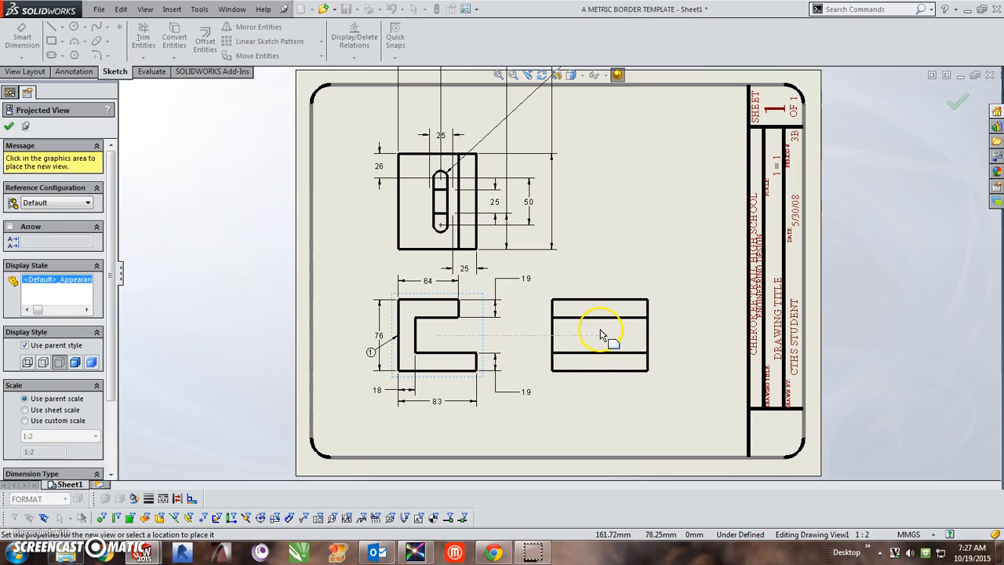
left_click(598, 335)
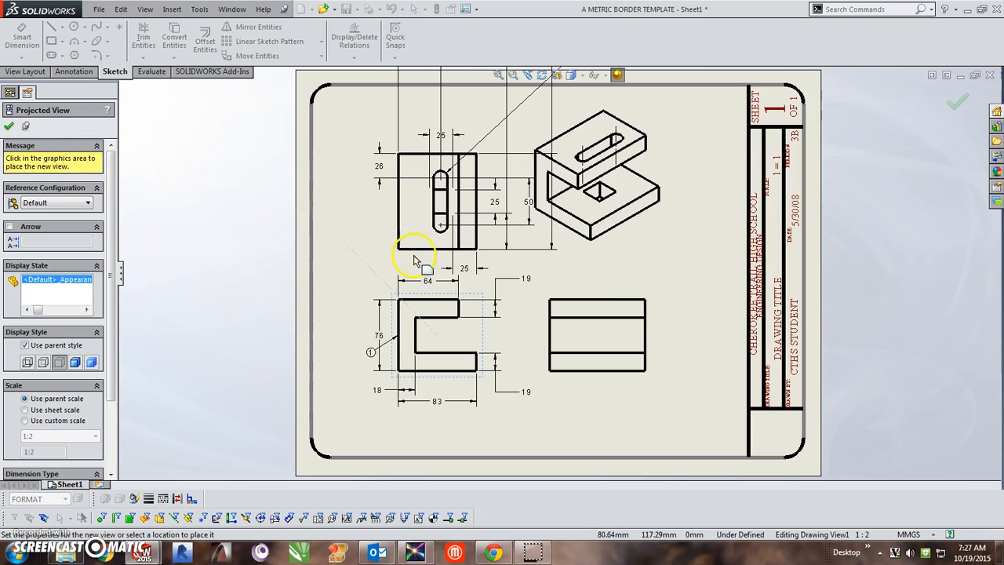
left_click(10, 128)
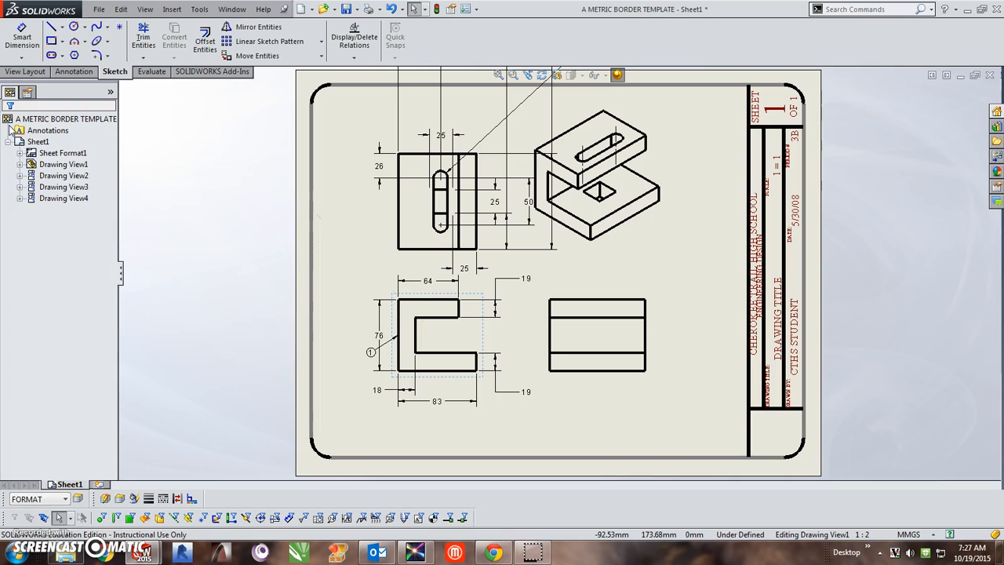
Step: Delete the isometric projected view from the sheet
left_click(625, 249)
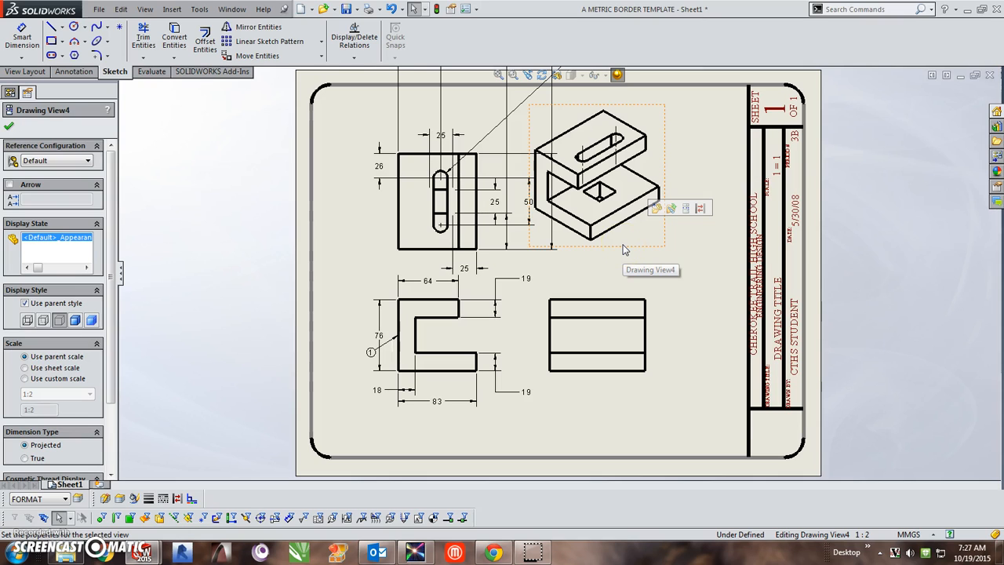
key("Delete")
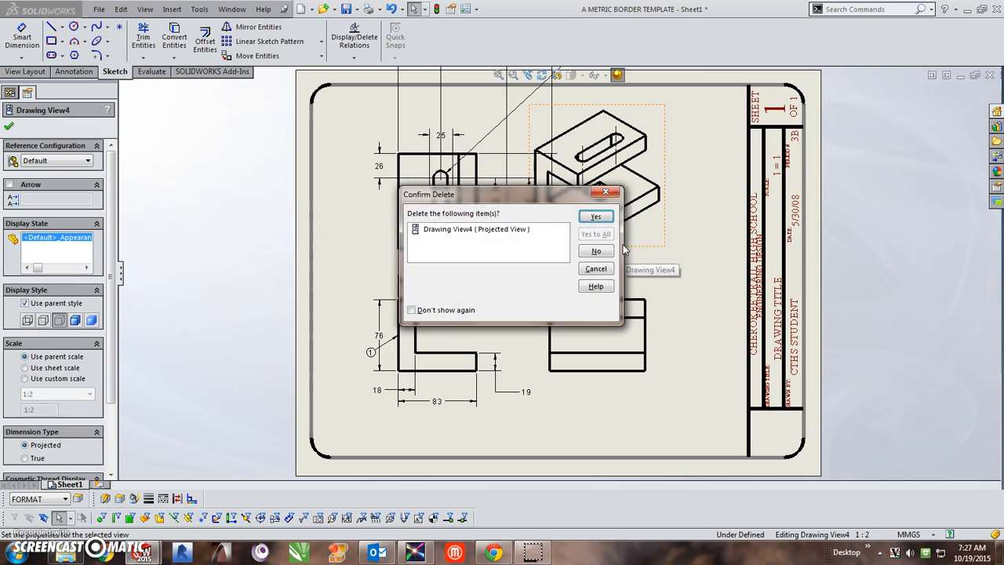
left_click(592, 218)
Step: Move the top view's 45 mm dimension from far above the sheet to just above the view
scroll(599, 237, "down", 1)
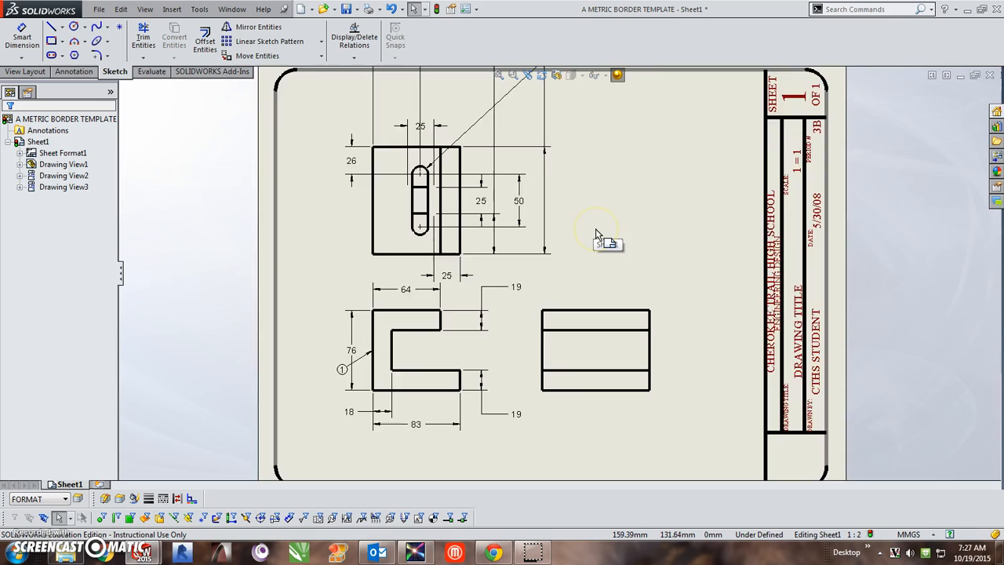
scroll(601, 240, "up", 2)
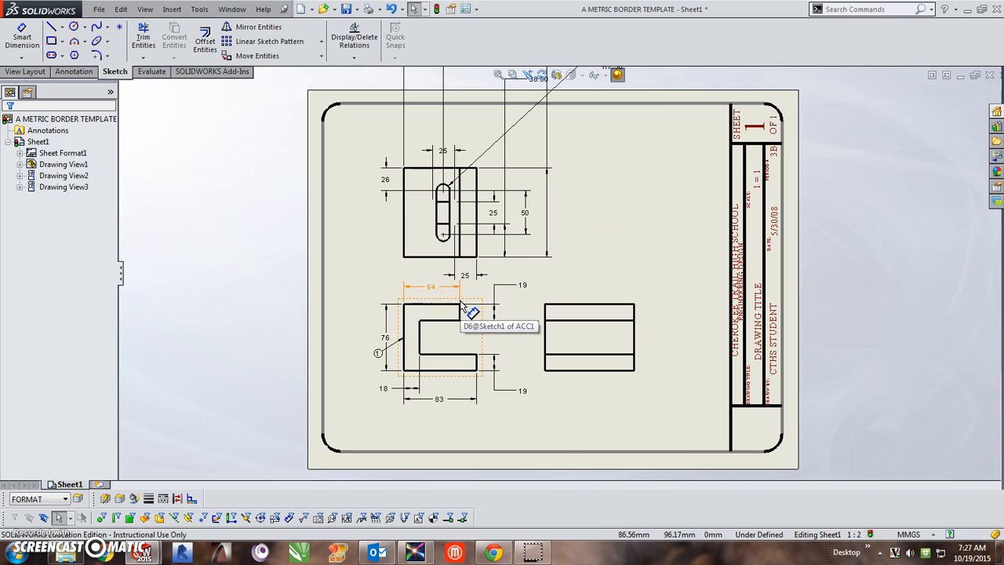
middle_click_drag(594, 206, 586, 363, "ctrl")
scroll(511, 221, "up", 5)
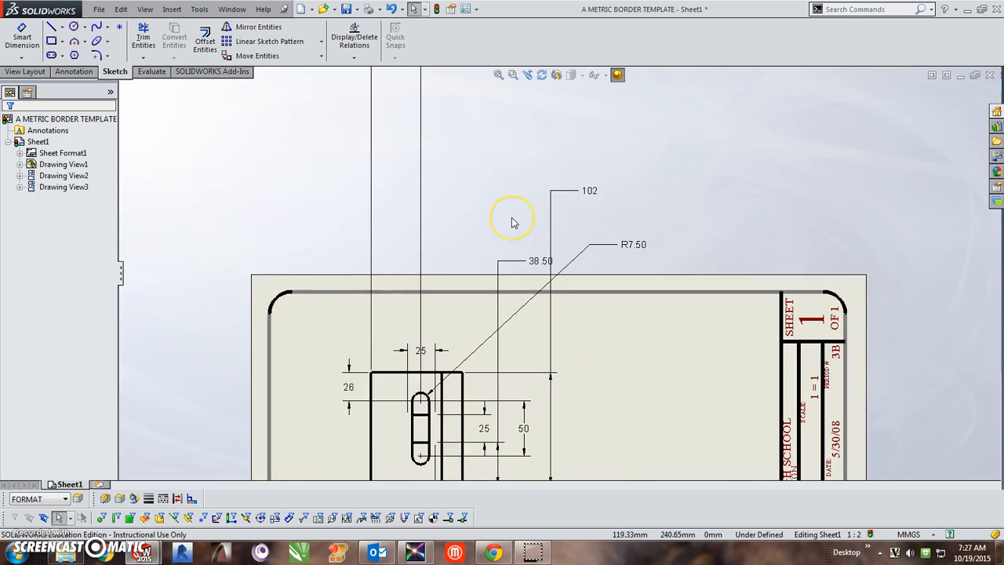
scroll(533, 188, "down", 2)
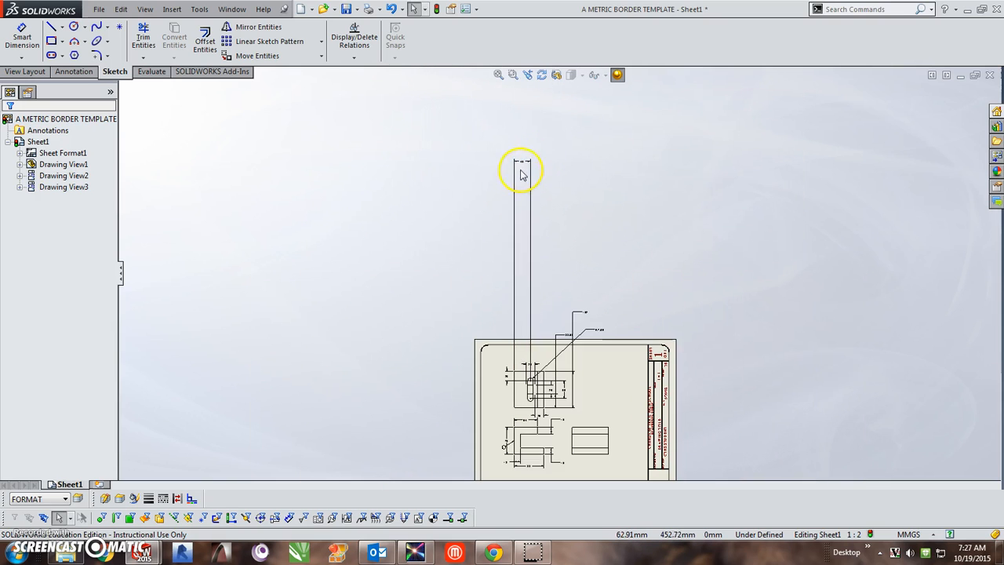
scroll(526, 169, "down", 3)
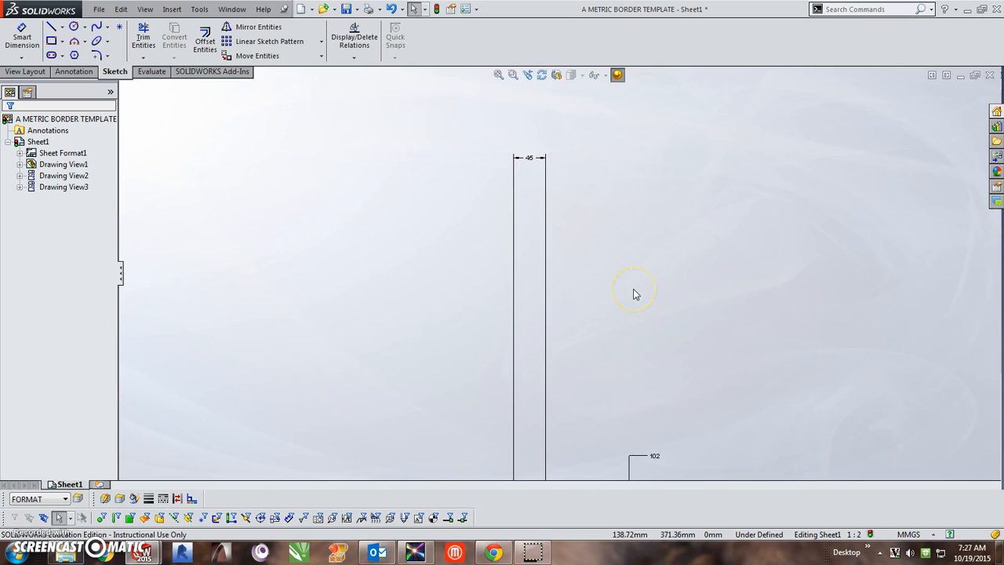
left_click_drag(533, 168, 539, 466)
middle_click_drag(649, 421, 612, 317, "ctrl")
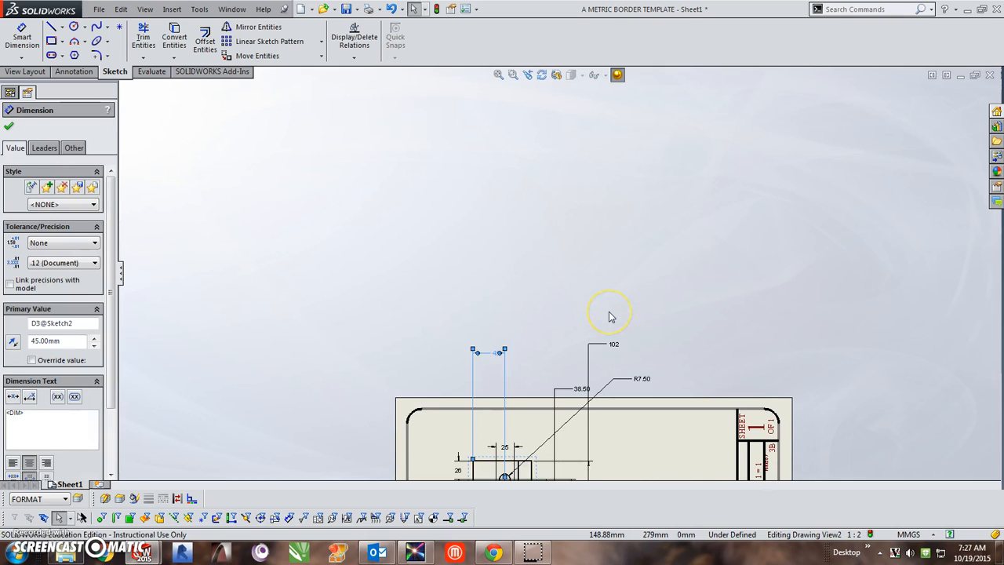
key("f")
left_click_drag(450, 84, 436, 168)
Step: Compare the dimension placement with ACC MULTIVIEW 1 KEY.PDF in Chrome, return to SolidWorks and deselect the dimension
left_click(494, 553)
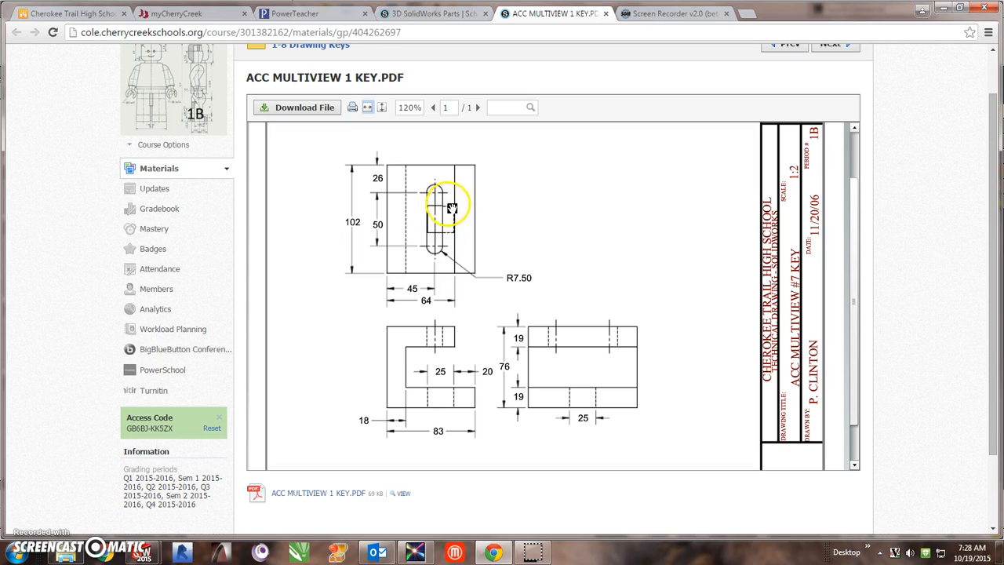
key("alt+Tab")
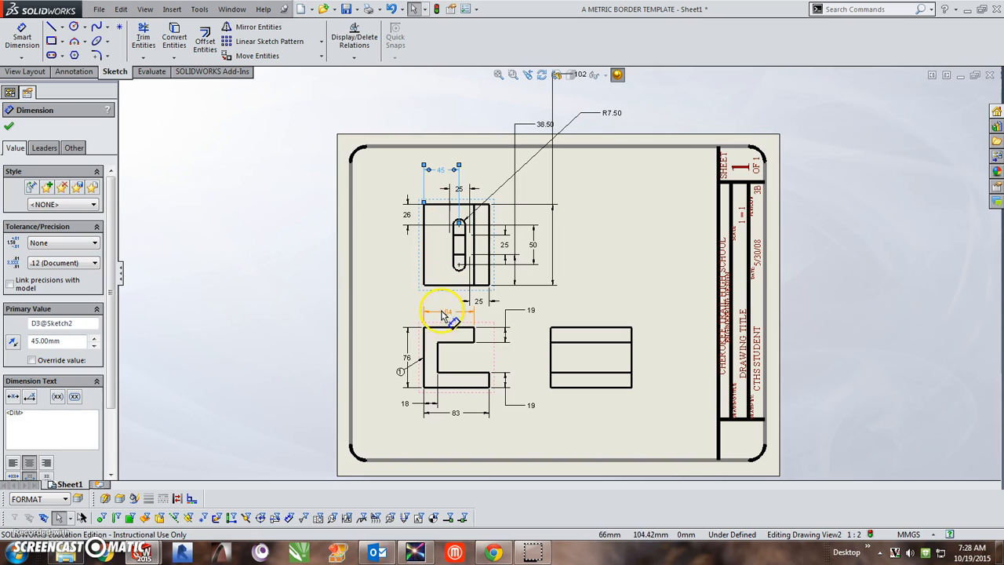
left_click(498, 268)
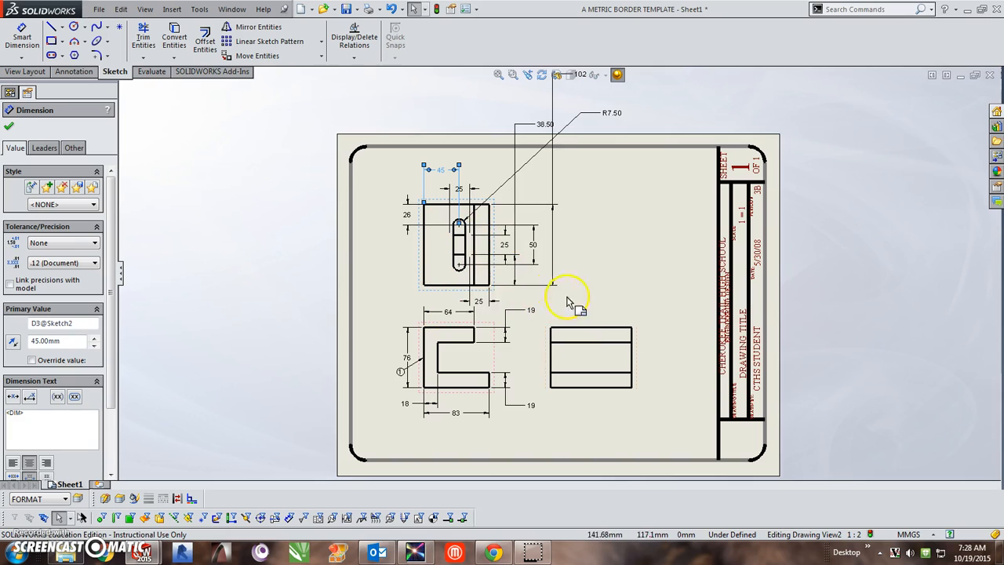
left_click(9, 127)
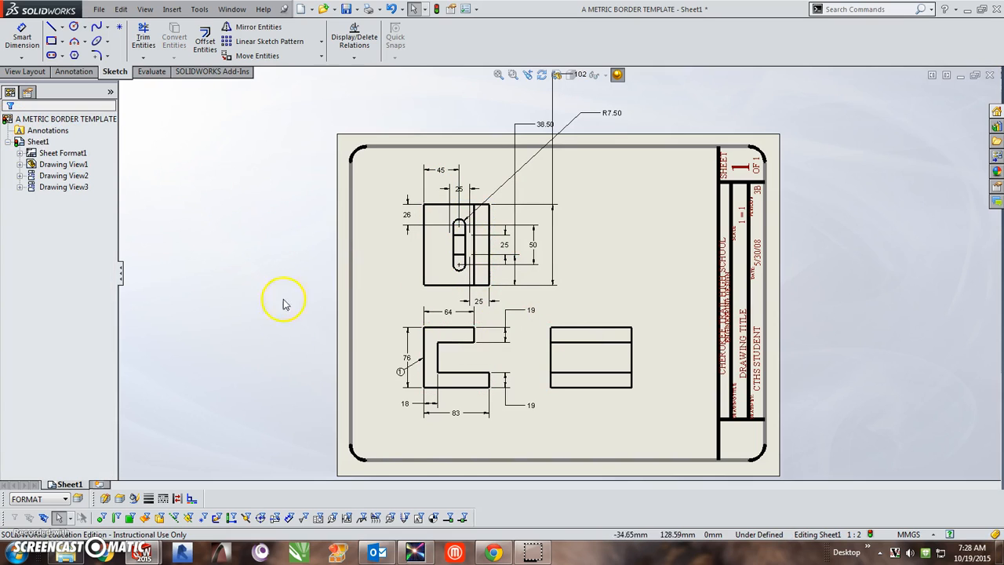
Step: Set the front view's display style to Hidden Lines Visible, so the projected views show hidden lines too, and deselect the view
left_click(496, 361)
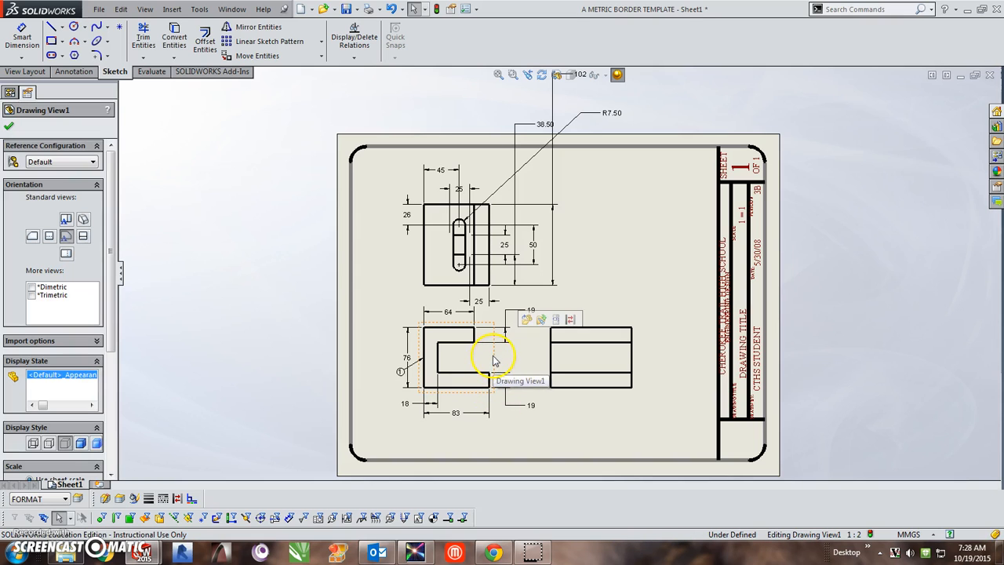
scroll(462, 345, "up", 3)
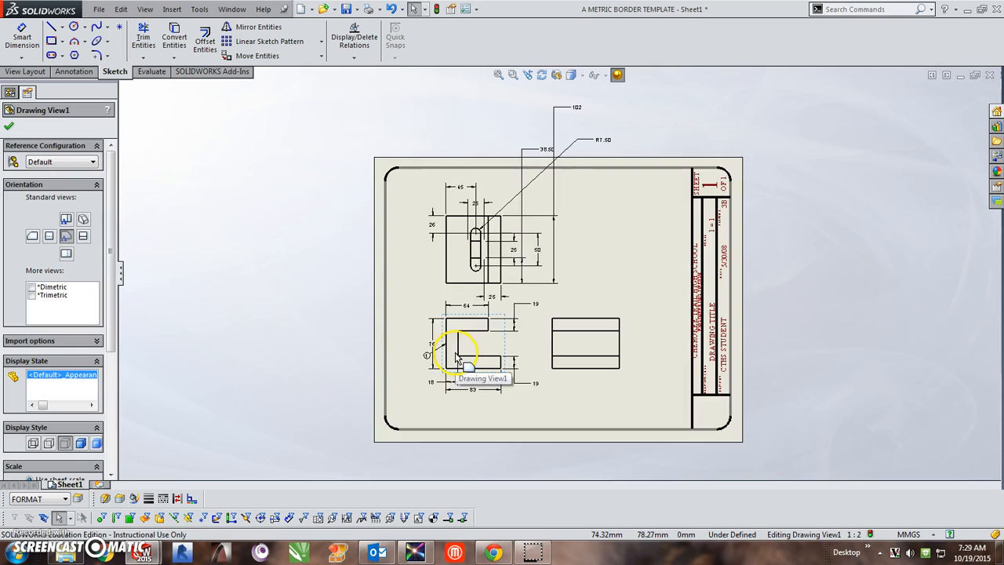
scroll(550, 318, "down", 4)
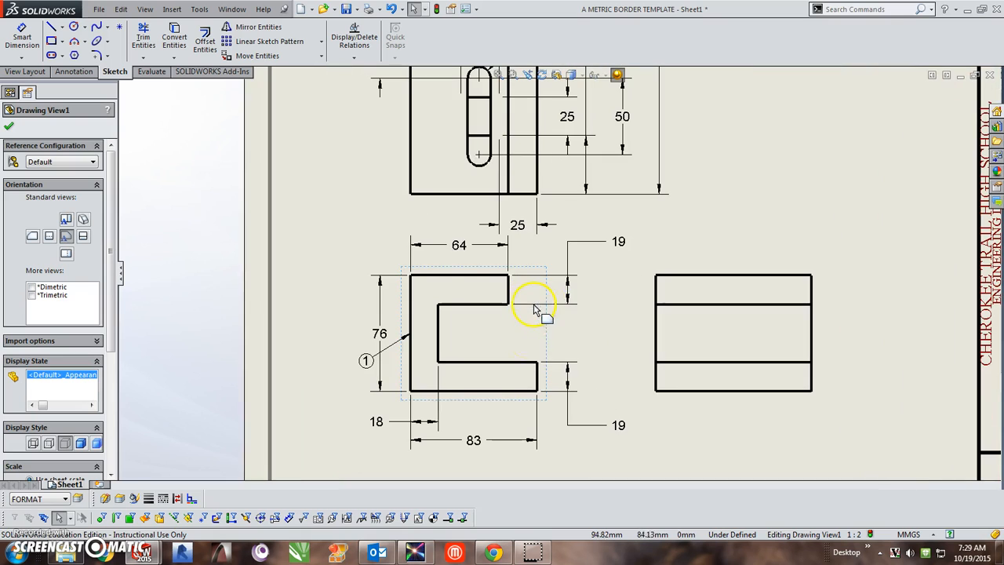
middle_click_drag(558, 208, 521, 252)
scroll(536, 222, "down", 1)
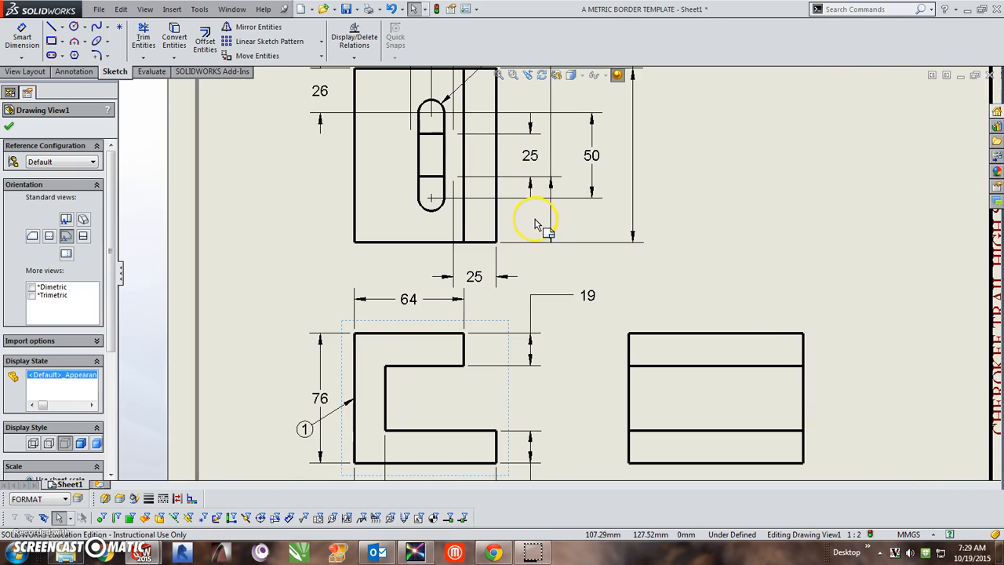
left_click(572, 76)
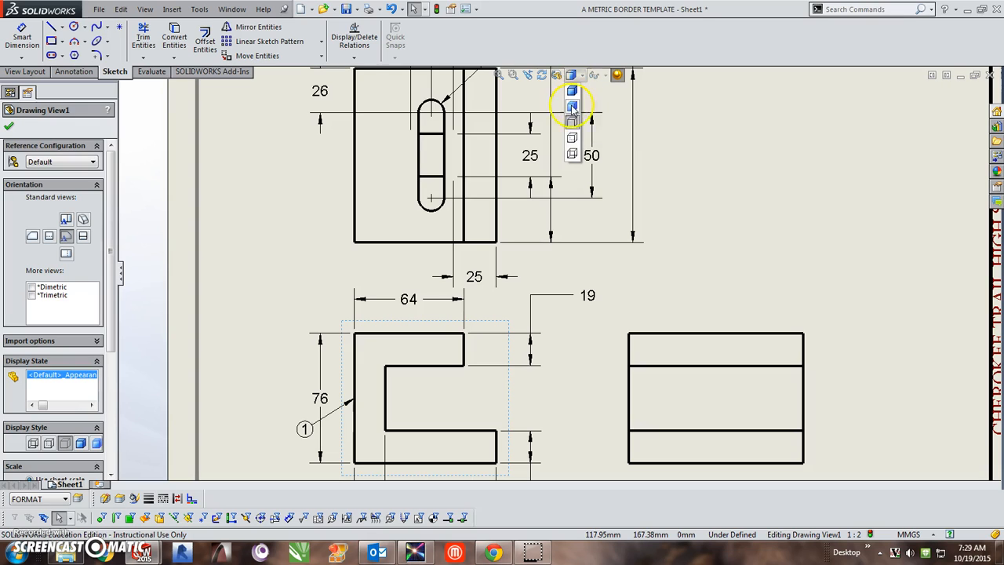
left_click(572, 139)
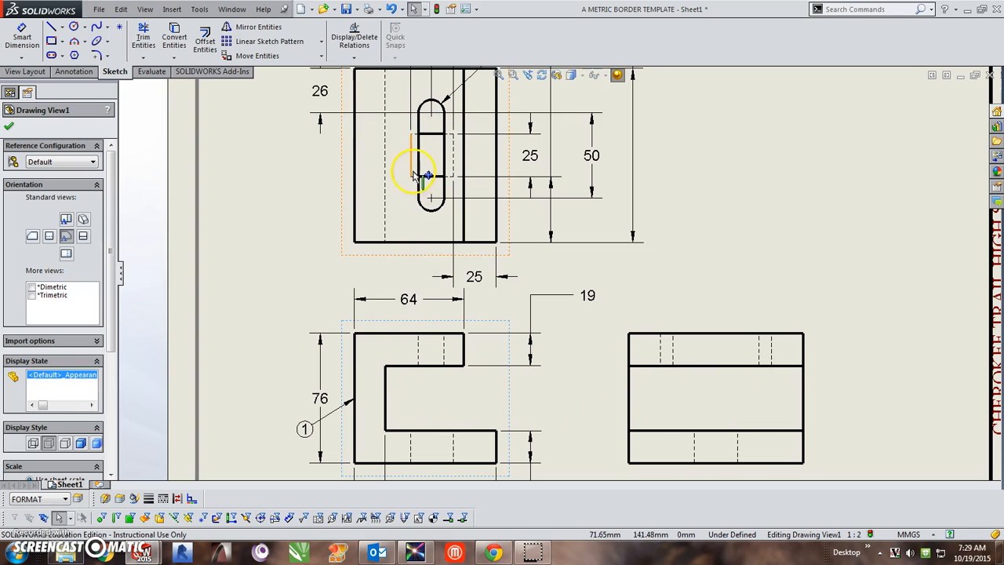
scroll(514, 247, "down", 1)
scroll(514, 247, "up", 2)
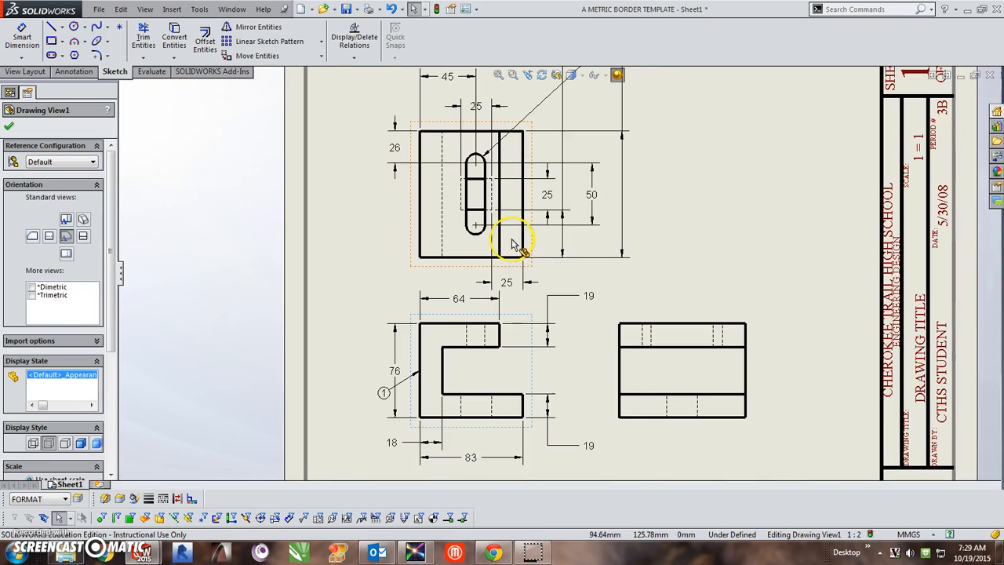
scroll(663, 329, "down", 1)
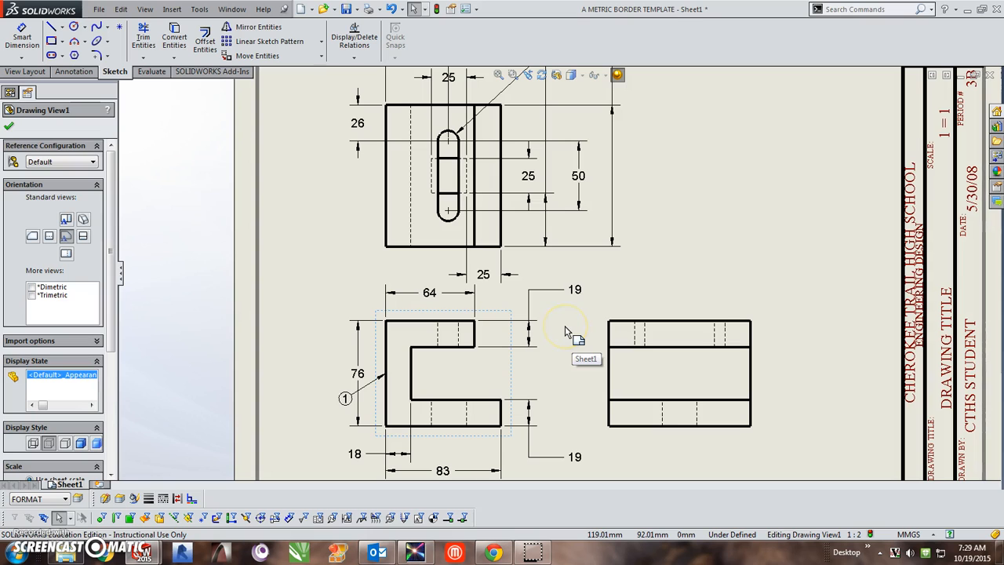
scroll(610, 236, "down", 2)
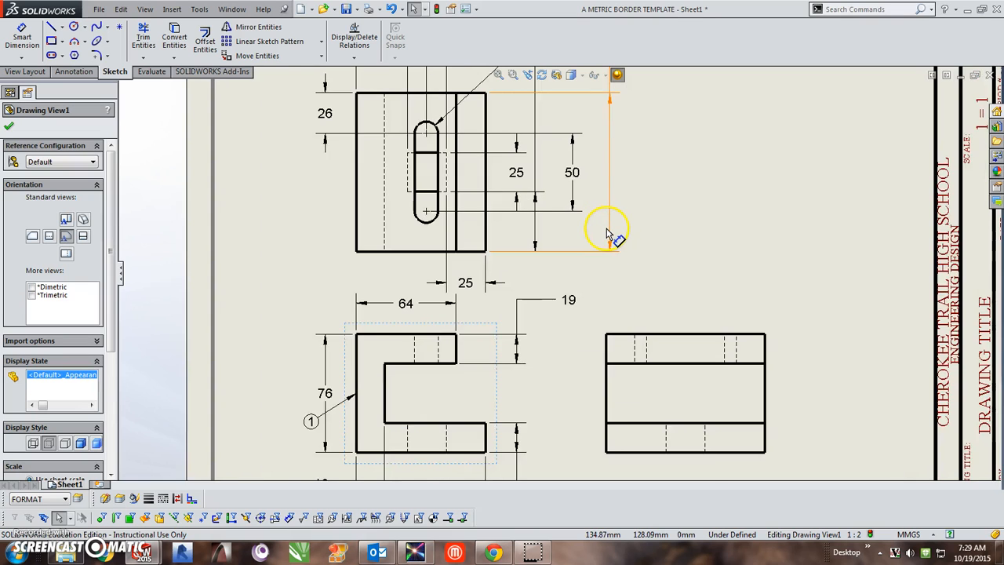
scroll(606, 234, "up", 4)
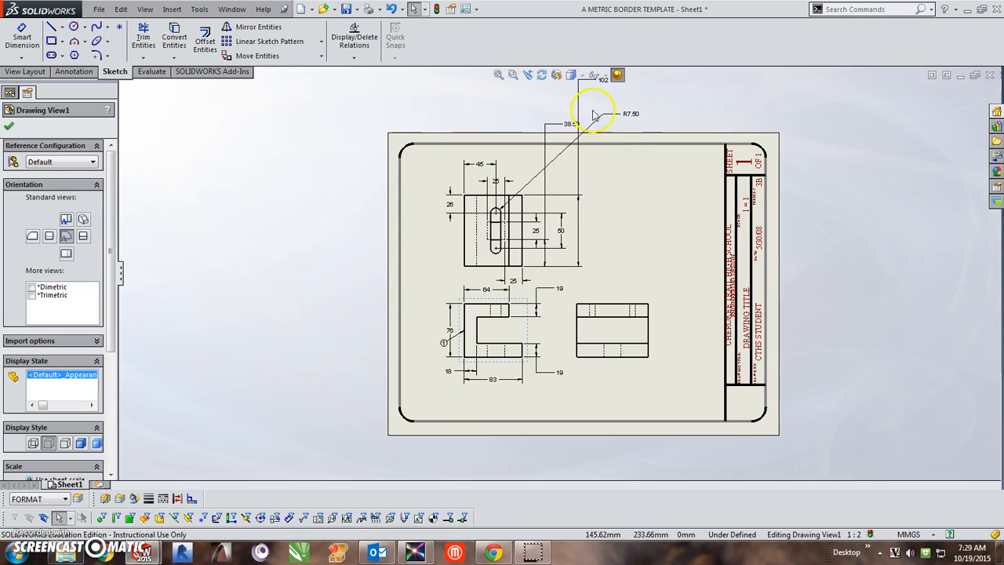
left_click(619, 236)
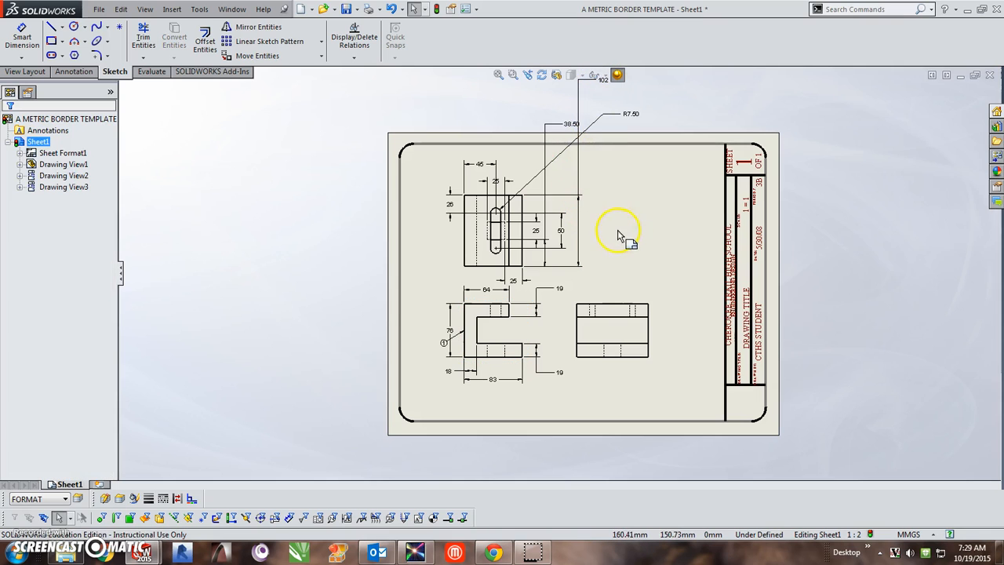
Step: Check ACC MULTIVIEW 1 KEY.PDF in Chrome, then in SolidWorks move the slot's 50 mm dimension left of the top view, below the 26 mm one
key("alt+Tab")
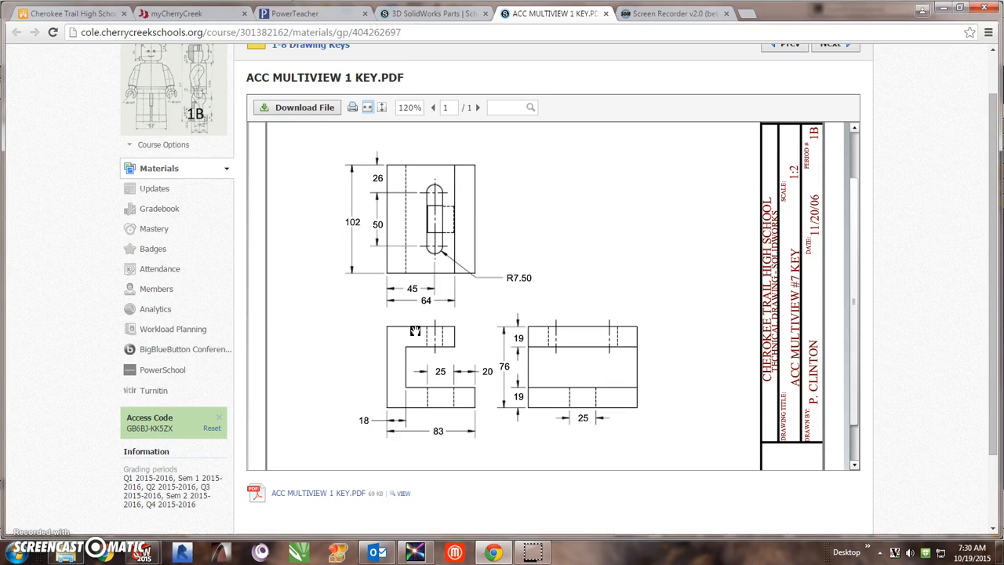
key("alt+Tab")
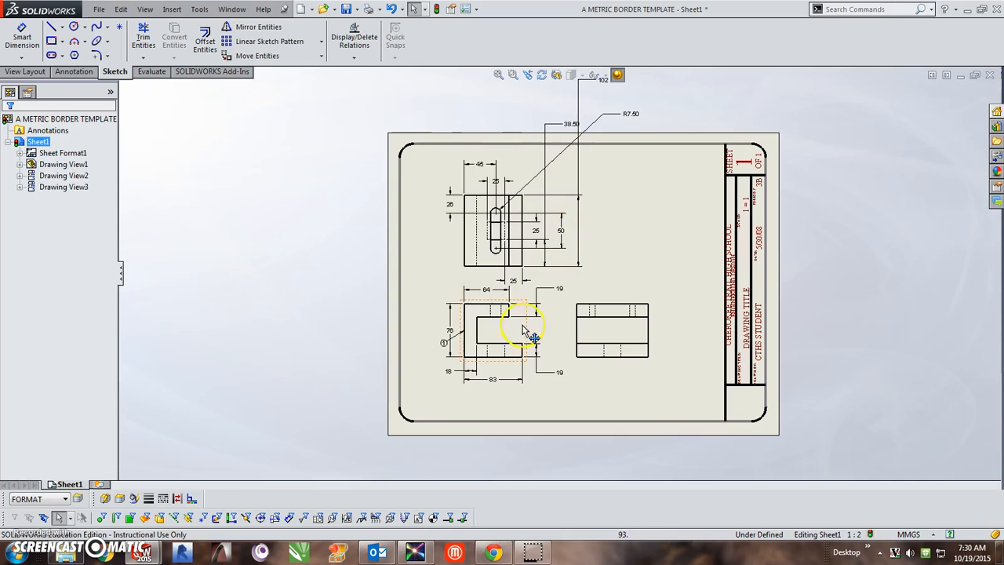
scroll(461, 334, "down", 2)
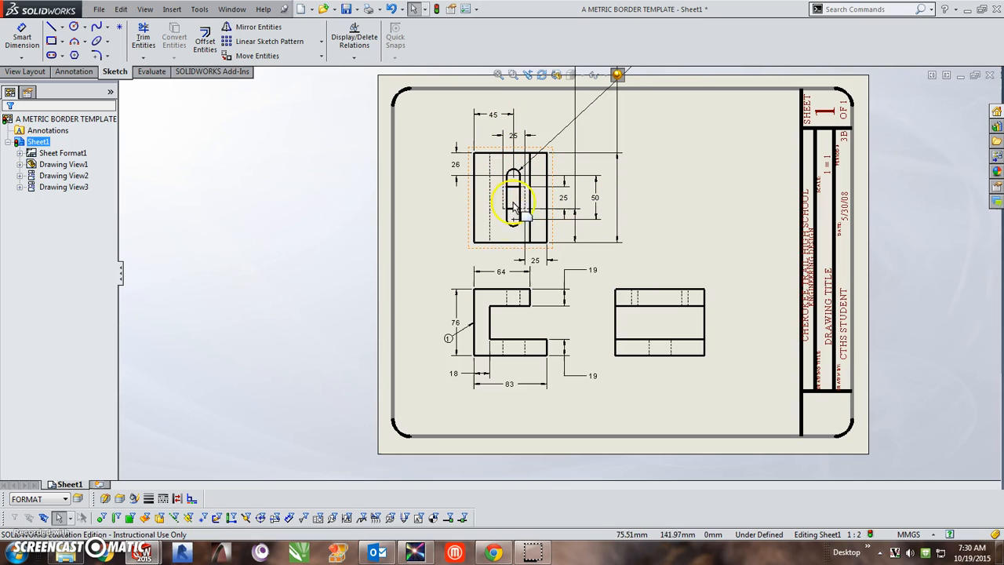
key("alt+Tab")
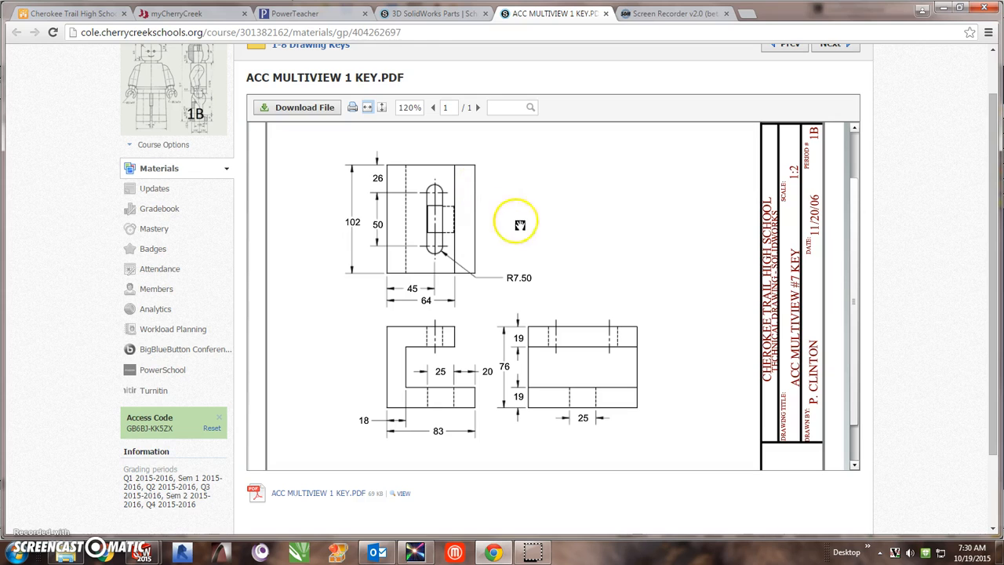
key("alt+Tab")
left_click_drag(597, 198, 455, 193)
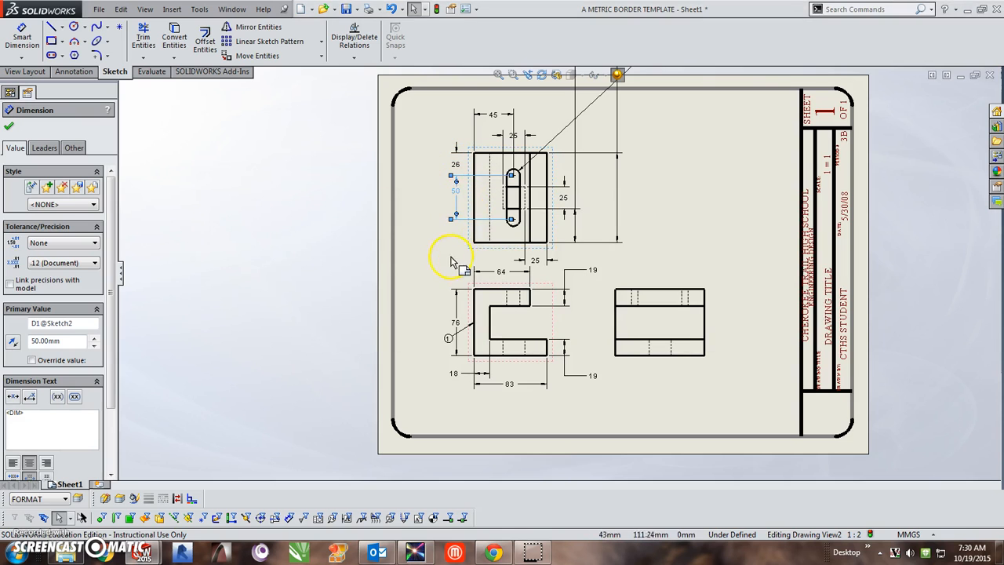
Step: Check the key again in Chrome and move the 102 mm dimension in SolidWorks to the left of the top view, outside the 50 mm dimension
key("alt+Tab")
key("alt+Tab")
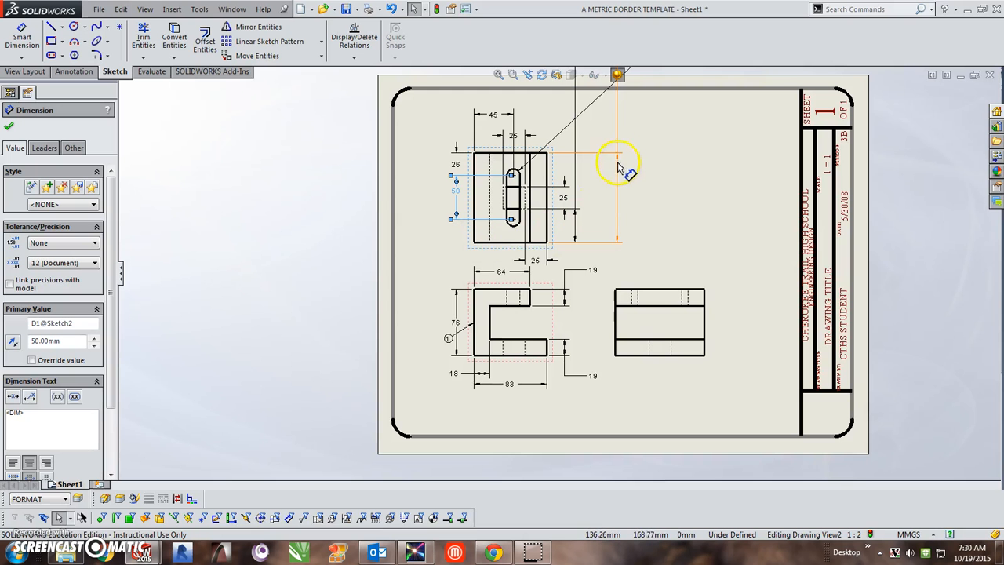
middle_click_drag(645, 187, 539, 286)
left_click_drag(541, 108, 366, 289)
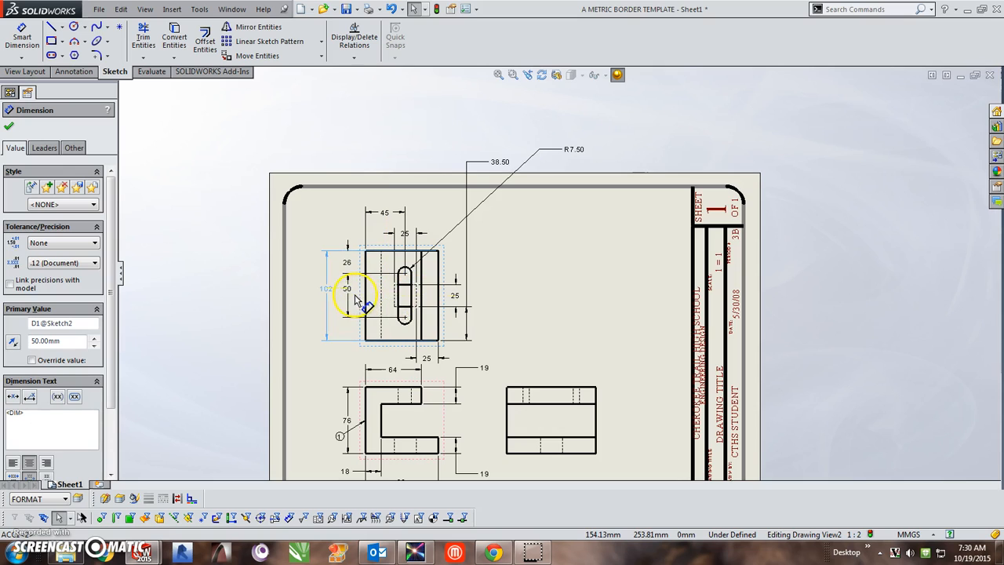
Step: Move the R7.50 dimension close to the top view's upper right and the 38.50 mm dimension directly below the 25 mm one beside it
mouse_move(578, 150)
left_mouse_down()
mouse_move(527, 197)
mouse_move(464, 340)
mouse_move(488, 292)
mouse_move(485, 229)
left_mouse_up()
left_click(497, 274)
scroll(410, 264, "down", 1)
left_click_drag(518, 153, 471, 333)
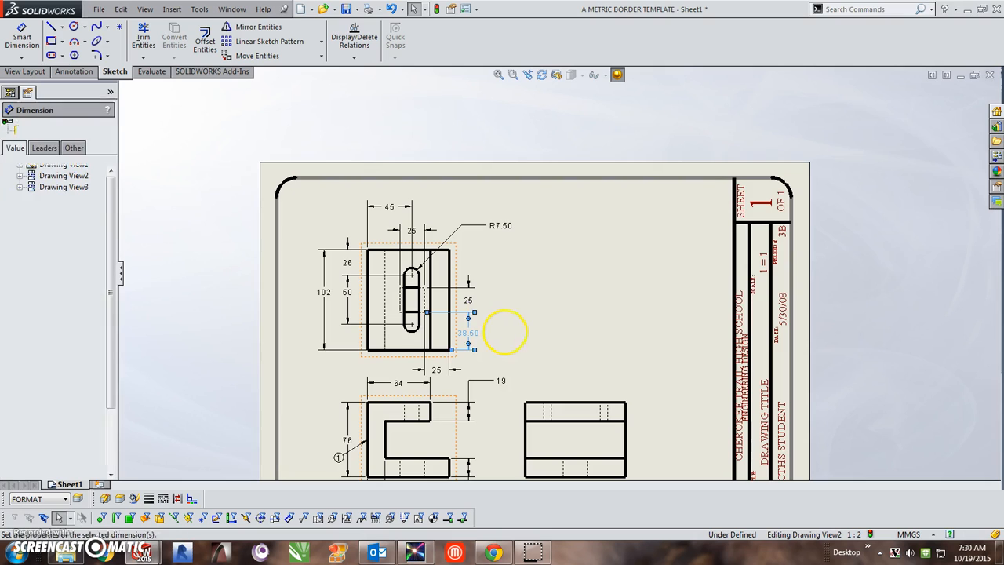
left_click(506, 333)
Step: Compare the top view's R7.50 and horizontal dimension placement with ACC MULTIVIEW 1 KEY.PDF in Chrome and return to SolidWorks
left_click(490, 230)
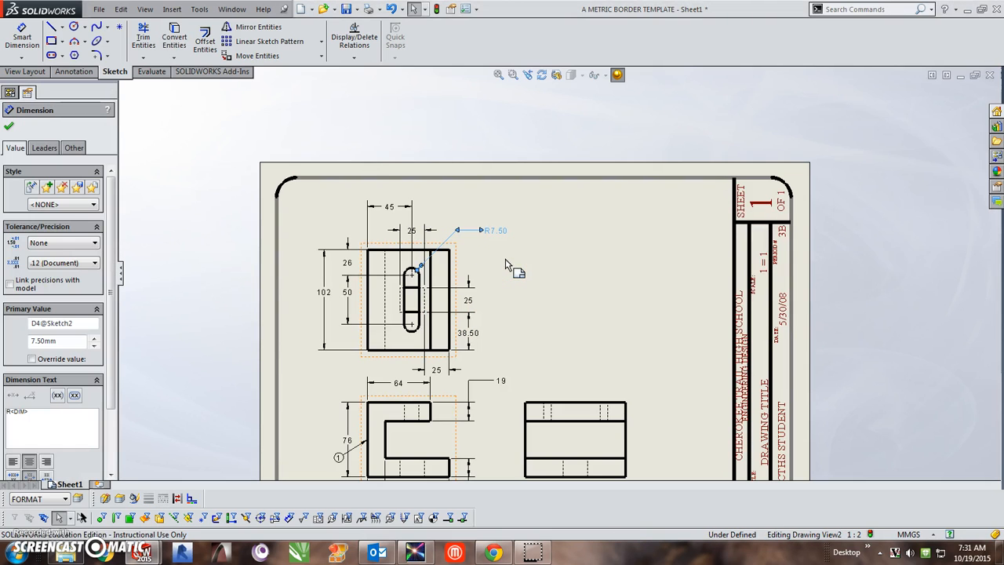
key("alt+Tab")
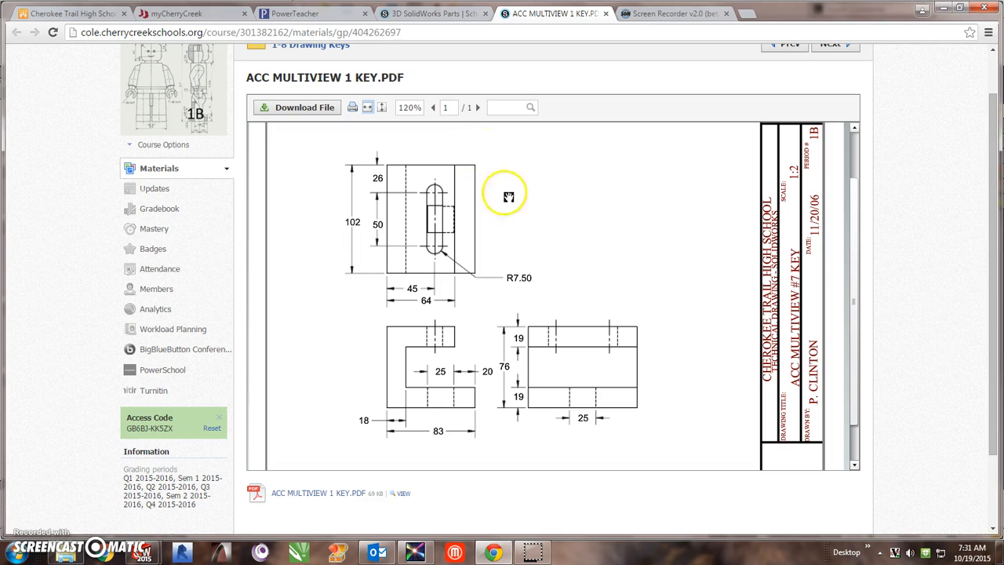
key("alt+Tab")
left_click(511, 264)
key("alt+Tab")
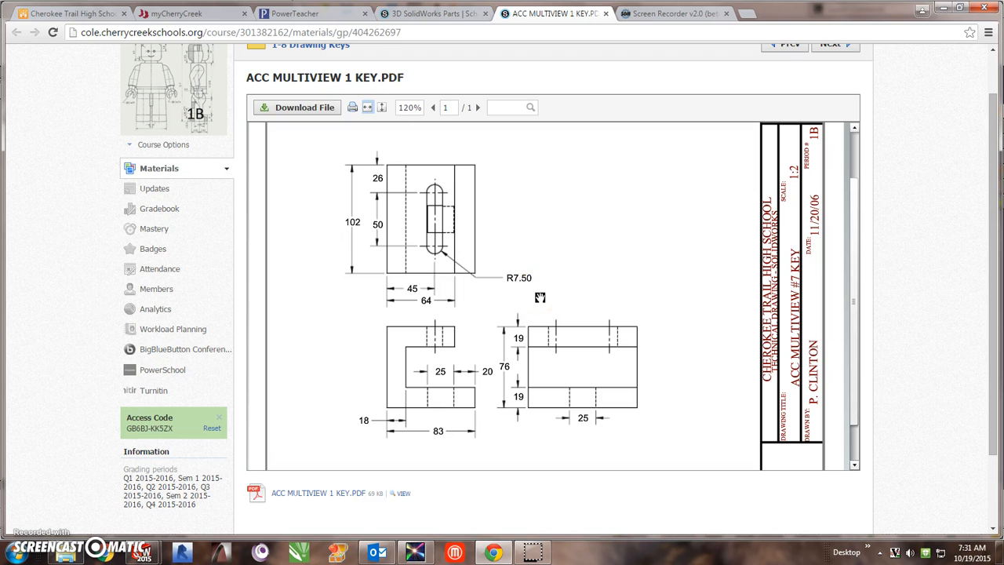
key("alt+Tab")
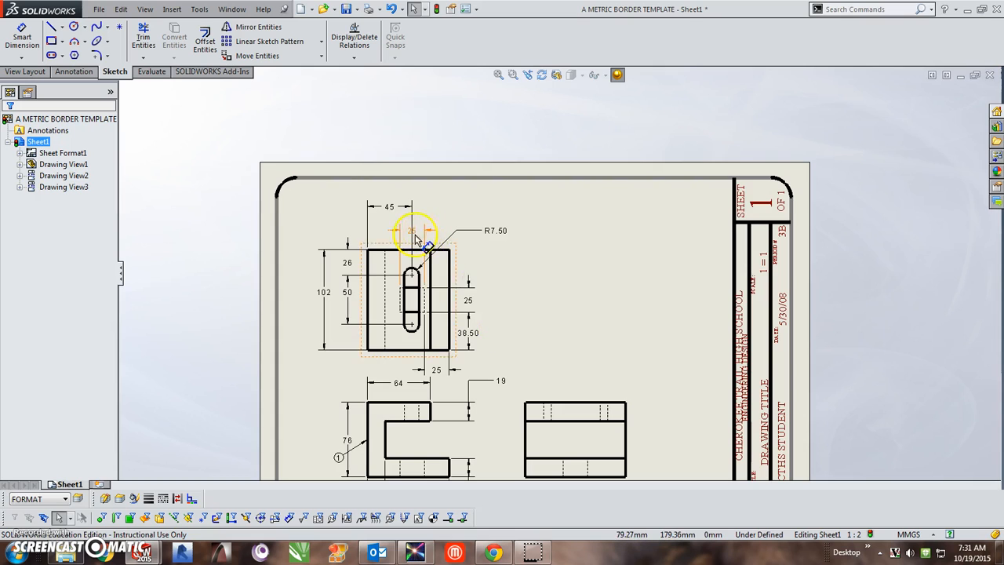
scroll(416, 237, "down", 2)
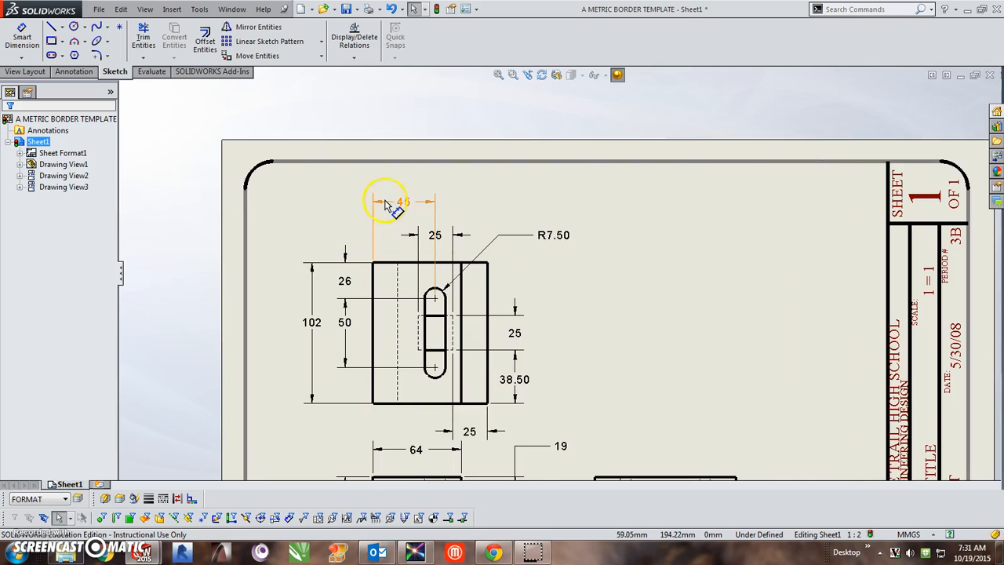
key("alt+Tab")
key("alt+Tab")
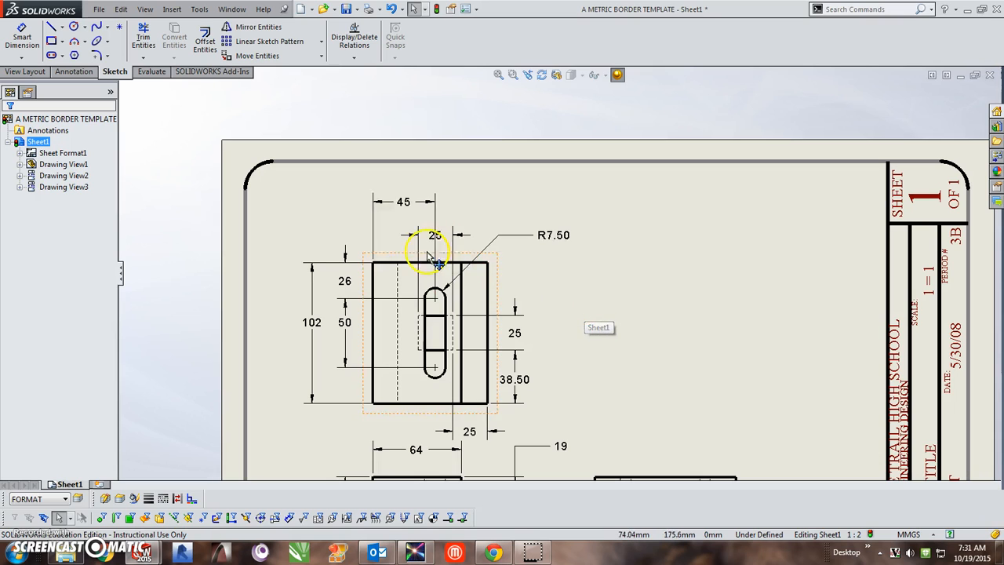
Step: Move the 45 mm dimension below the top view, above the 64 mm one, and align the adjacent 25 mm dimension with it
mouse_move(413, 220)
left_mouse_down()
mouse_move(402, 200)
mouse_move(410, 433)
mouse_move(406, 424)
left_mouse_up()
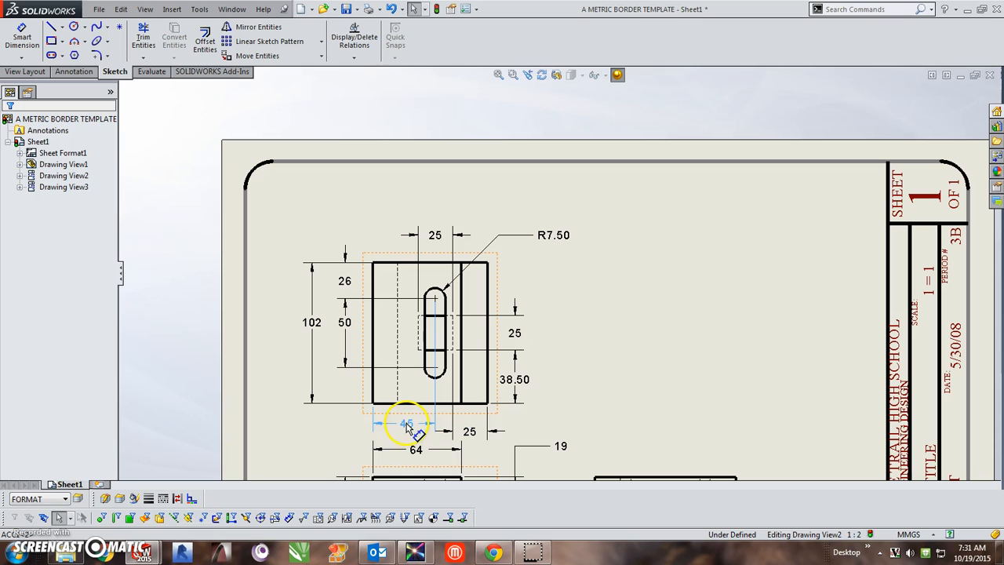
left_click_drag(475, 435, 471, 428)
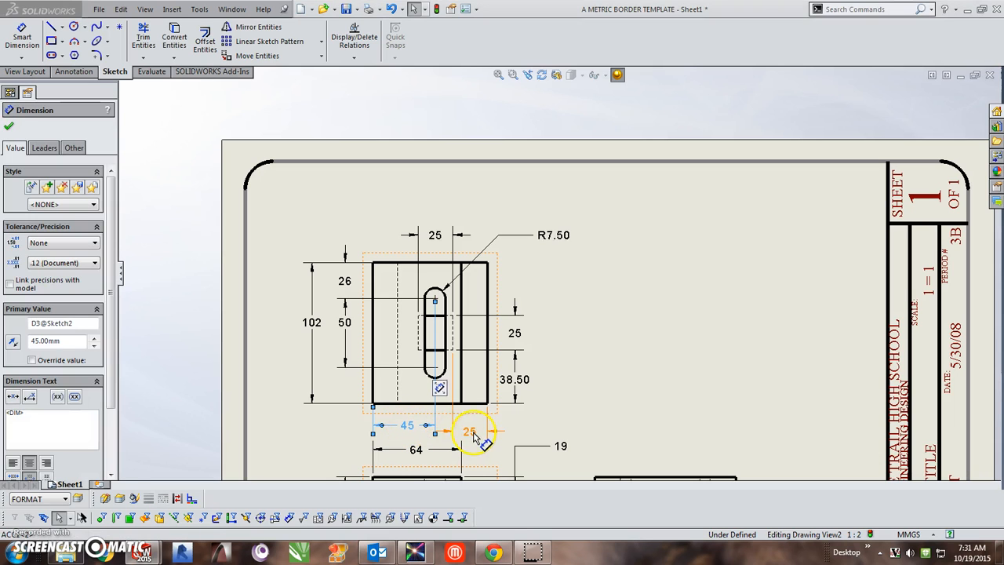
left_click(578, 426)
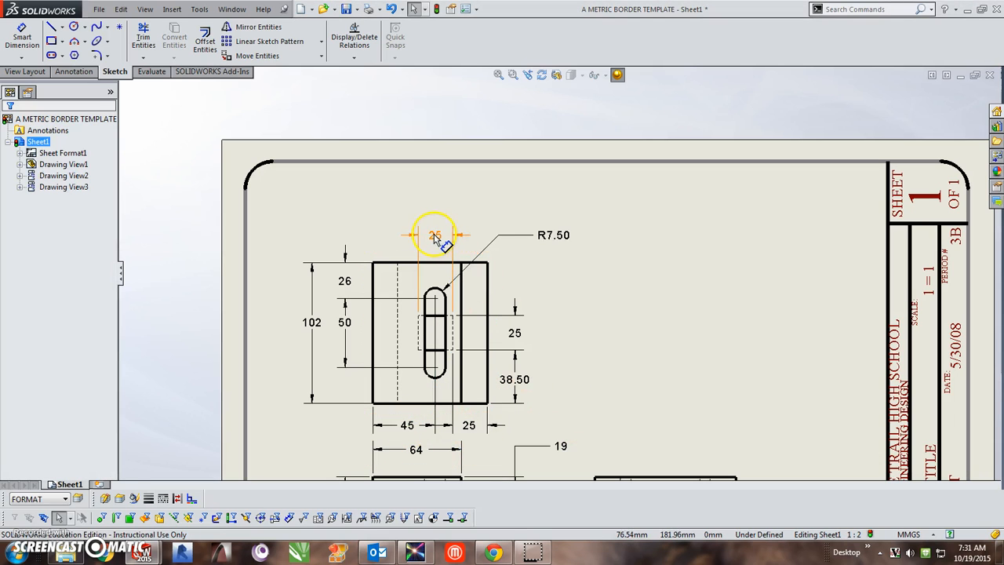
Step: Flip the arrows of the 25 mm dimension above the top view inside its extension lines and back outside
left_click(461, 239)
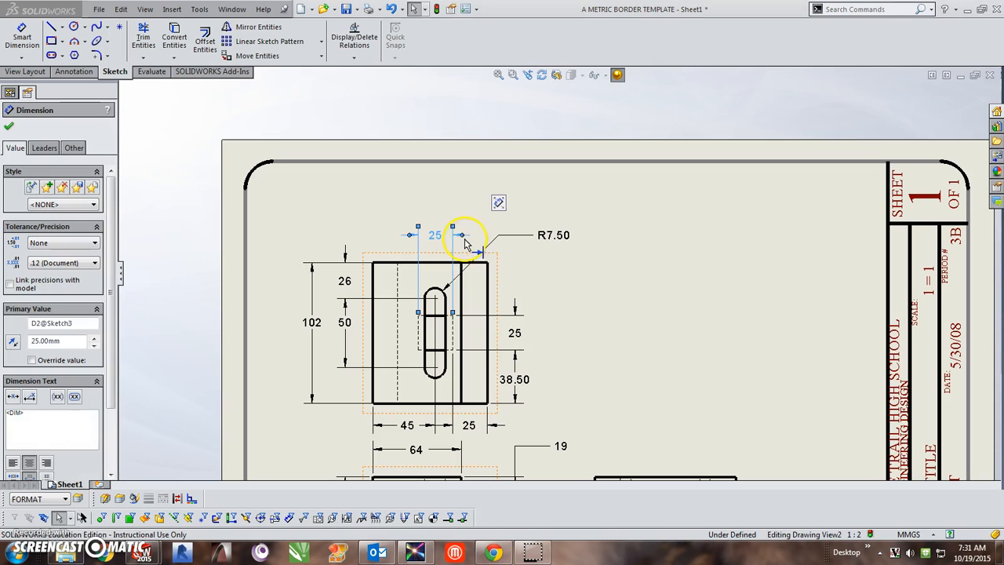
scroll(443, 240, "down", 4)
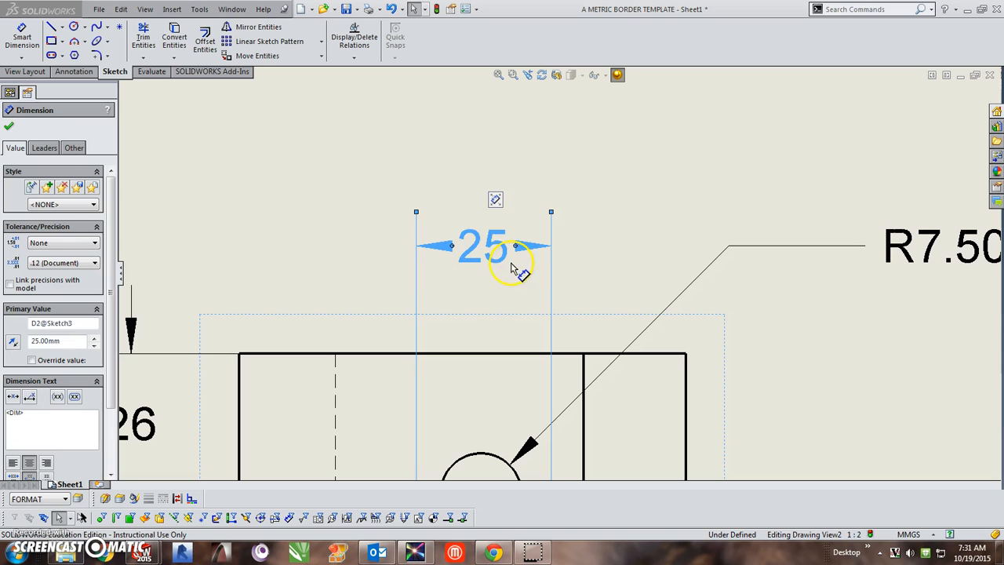
left_click(403, 302)
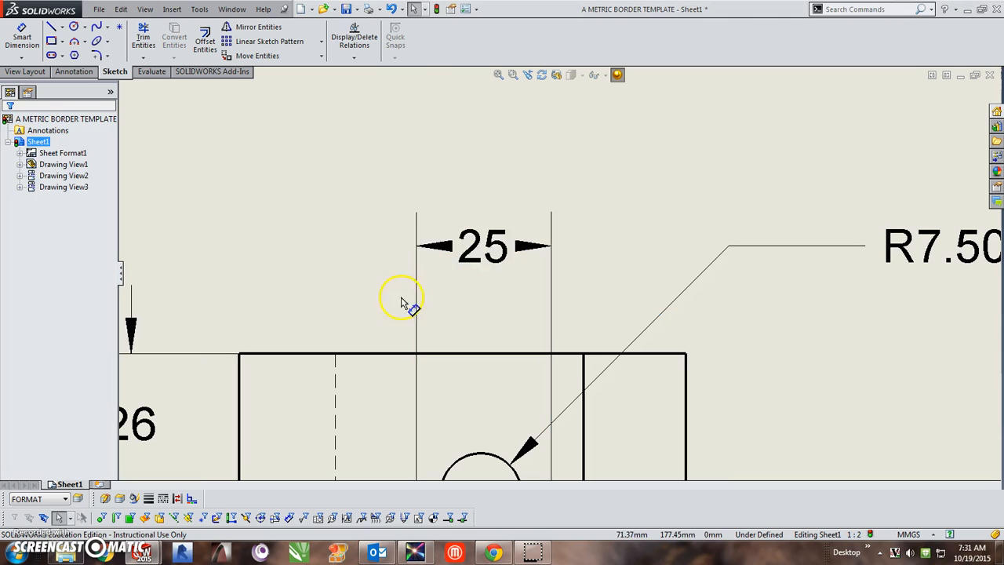
left_click(519, 256)
left_click(517, 246)
scroll(580, 279, "up", 2)
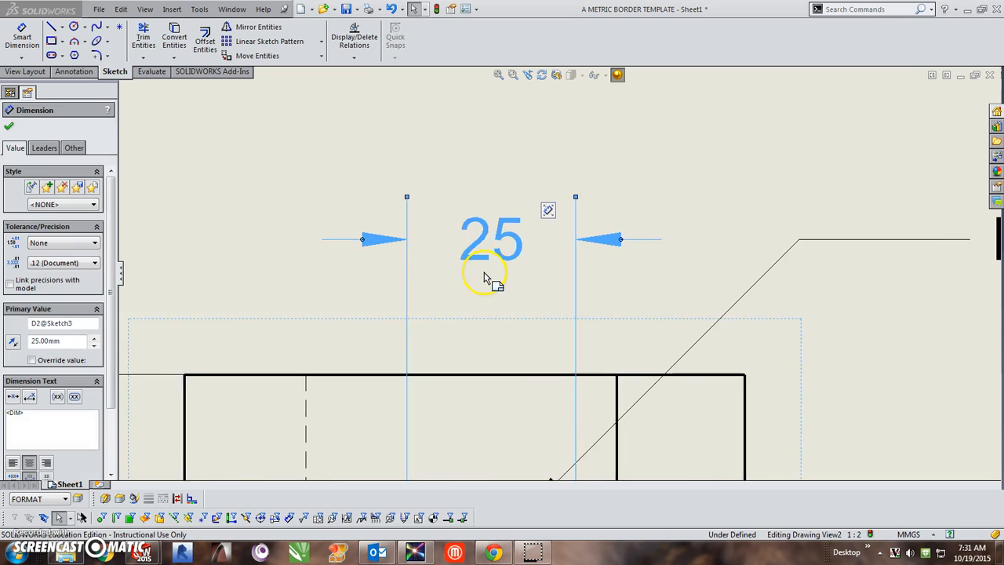
Step: Flip the arrows of the 26 mm dimension left of the top view to inside its extension lines and deselect it
scroll(484, 276, "up", 3)
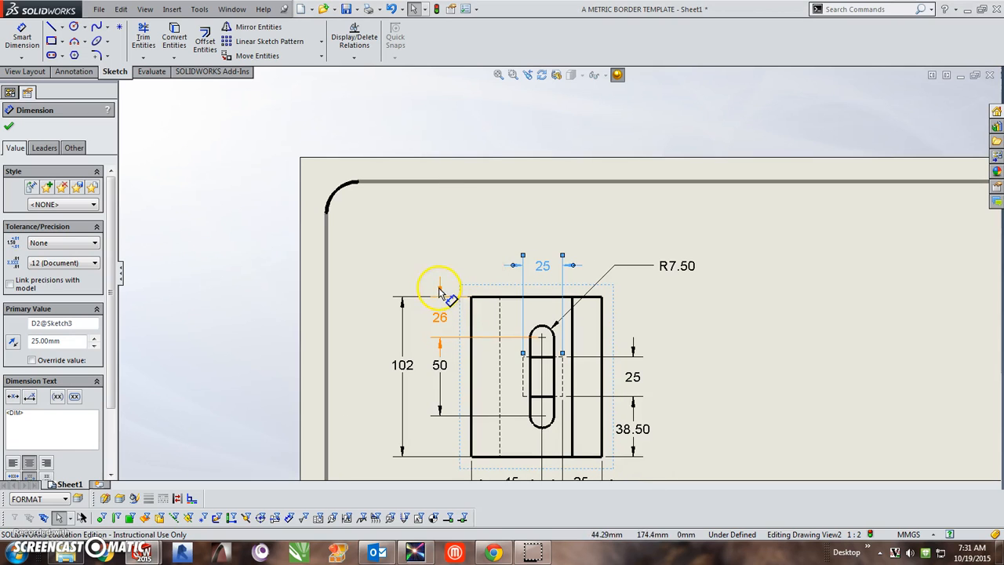
left_click(442, 292)
scroll(445, 326, "up", 2)
scroll(471, 314, "down", 5)
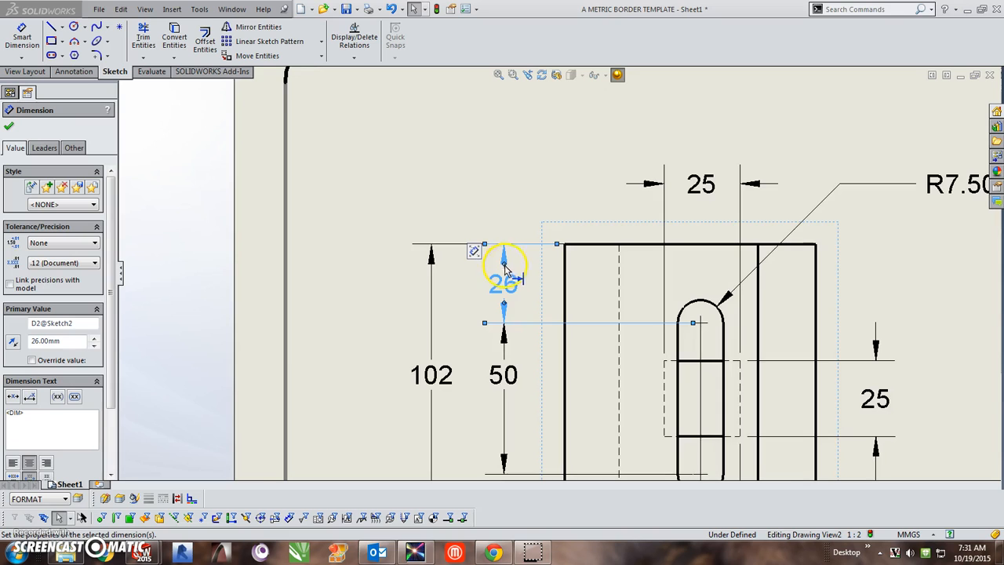
scroll(506, 271, "down", 4)
left_click(549, 209)
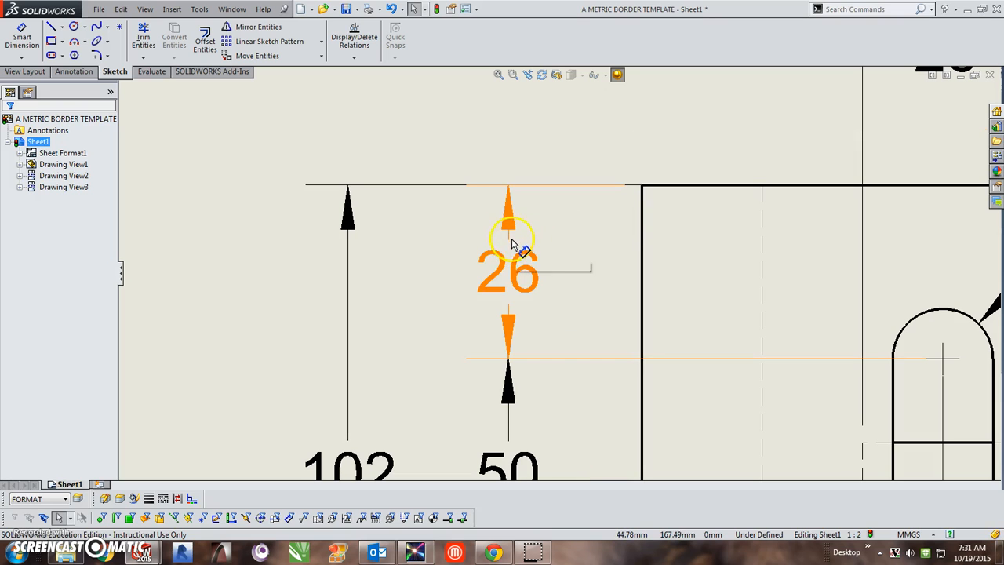
Step: Flip the arrows of the 25 mm dimension above the top view to inside its extension lines
scroll(563, 243, "down", 1)
scroll(563, 243, "up", 5)
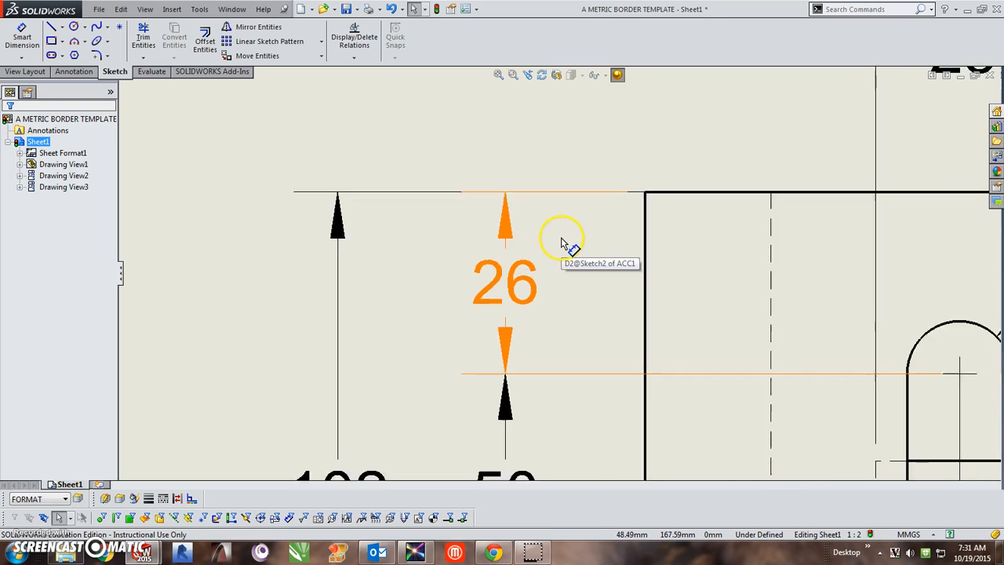
scroll(781, 163, "down", 2)
left_click(786, 193)
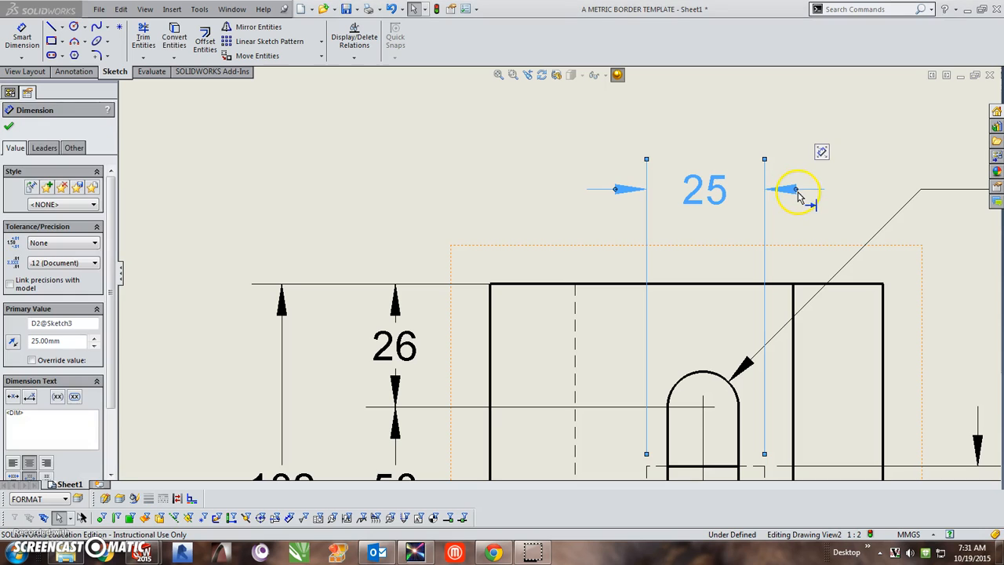
left_click(794, 192)
scroll(722, 192, "up", 2)
key("Escape")
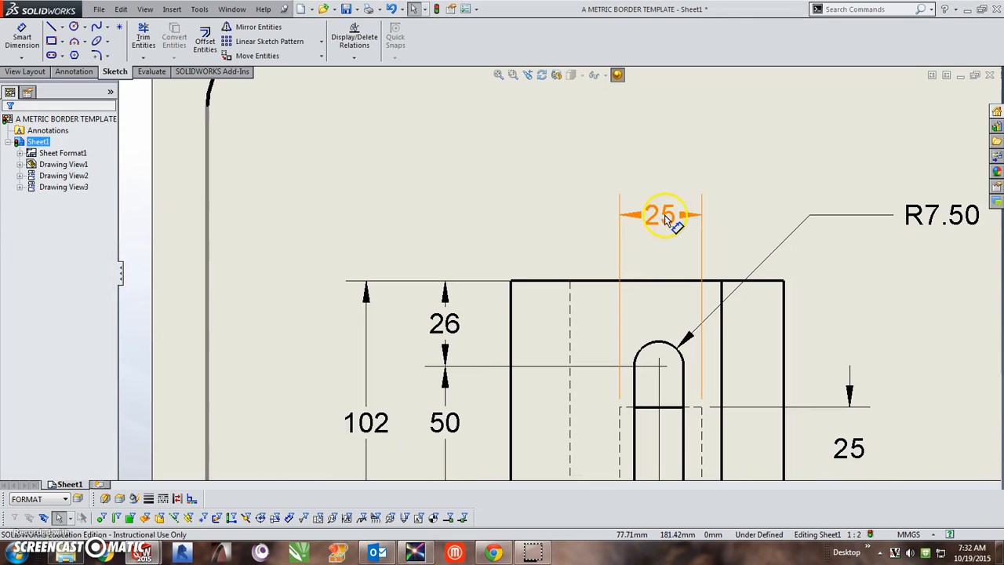
Step: Flip the arrows of the 25 mm dimension above the top view back outside its extension lines and deselect it
scroll(667, 224, "up", 2)
scroll(624, 250, "down", 1)
scroll(624, 250, "down", 3)
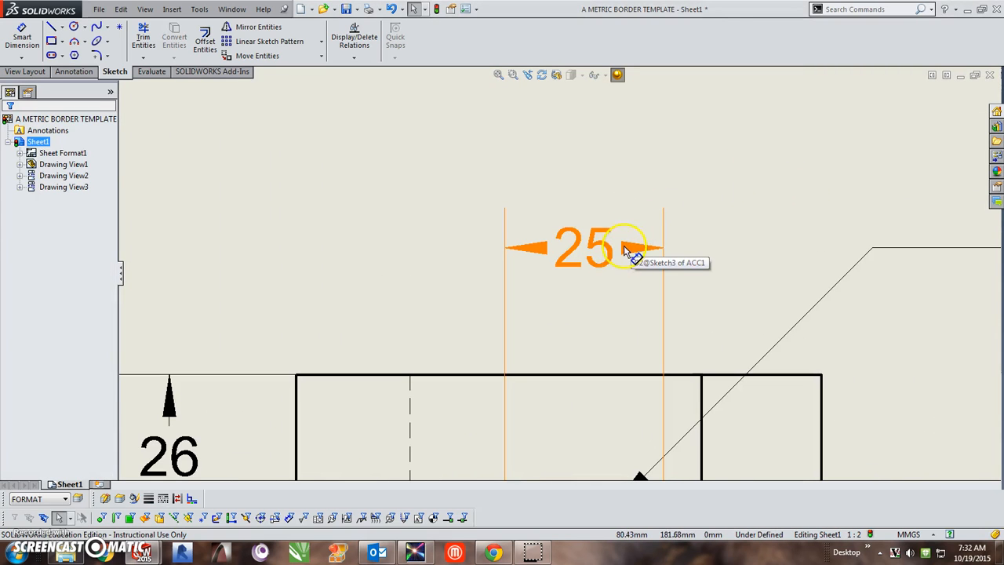
left_click(620, 251)
left_click(623, 249)
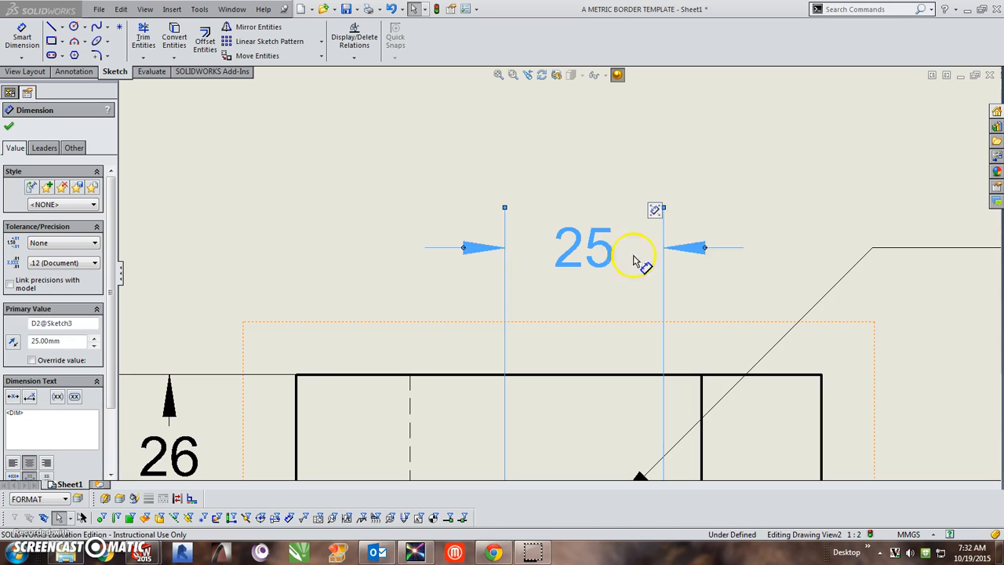
left_click(691, 284)
scroll(571, 264, "up", 8)
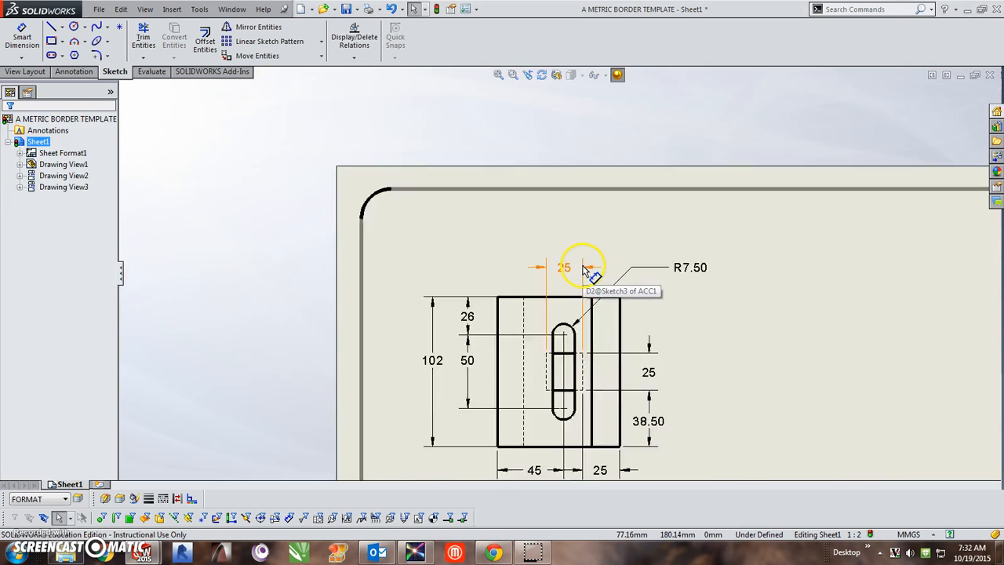
Step: Place both 19 mm dimensions of the front view between their extension lines and check them against ACC MULTIVIEW 1 KEY.PDF in Chrome
scroll(549, 288, "down", 5)
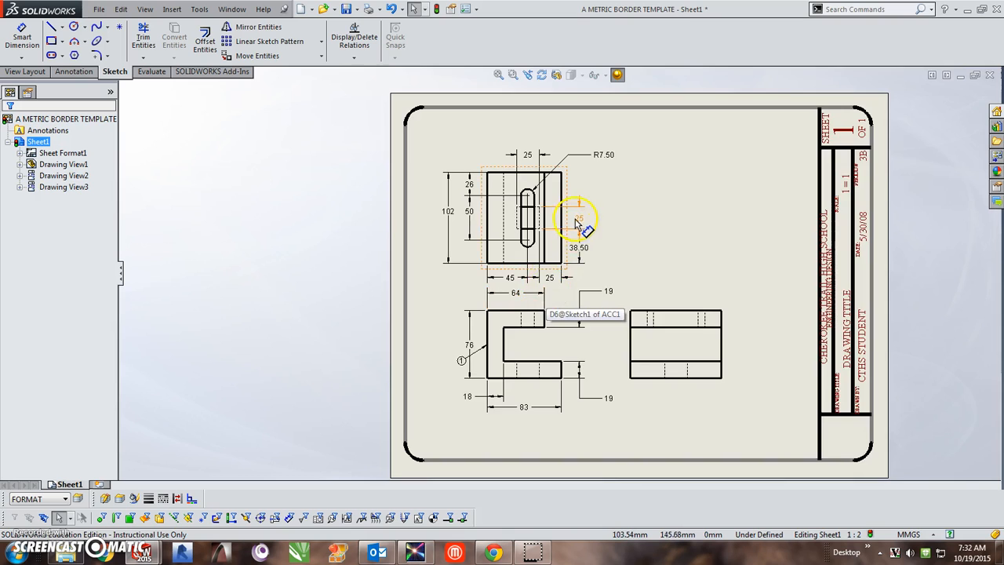
scroll(555, 305, "down", 1)
left_click_drag(626, 316, 605, 348)
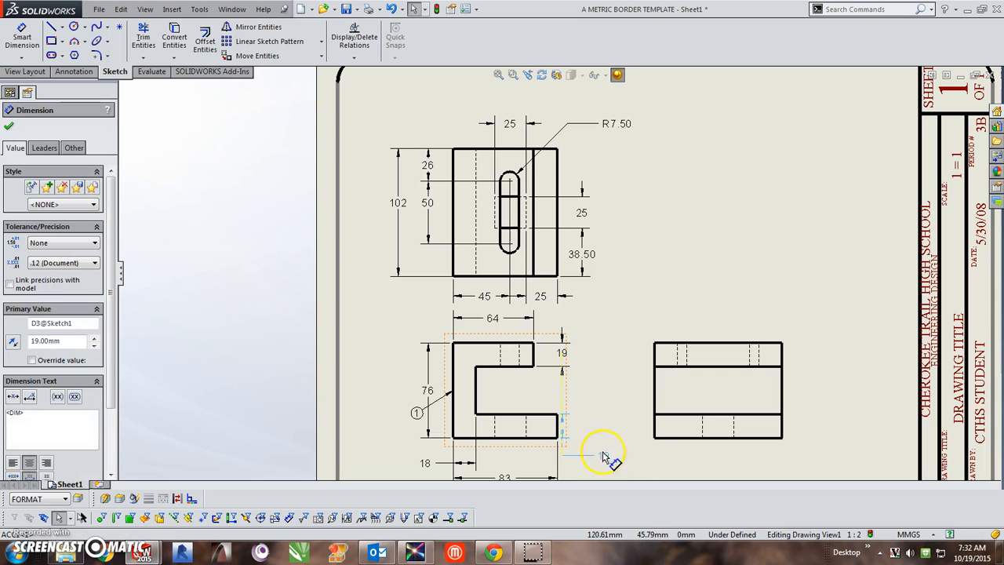
left_click(598, 380)
key("alt+Tab")
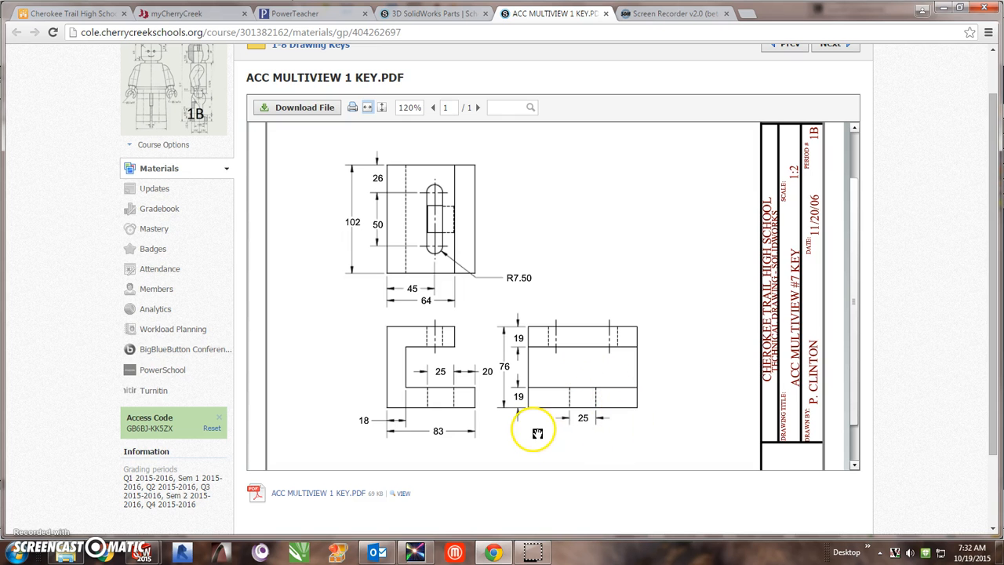
key("alt+Tab")
Step: Delete the balloon at the front view and centre the 18 mm dimension text between its extension lines
middle_click_drag(620, 383, 639, 317)
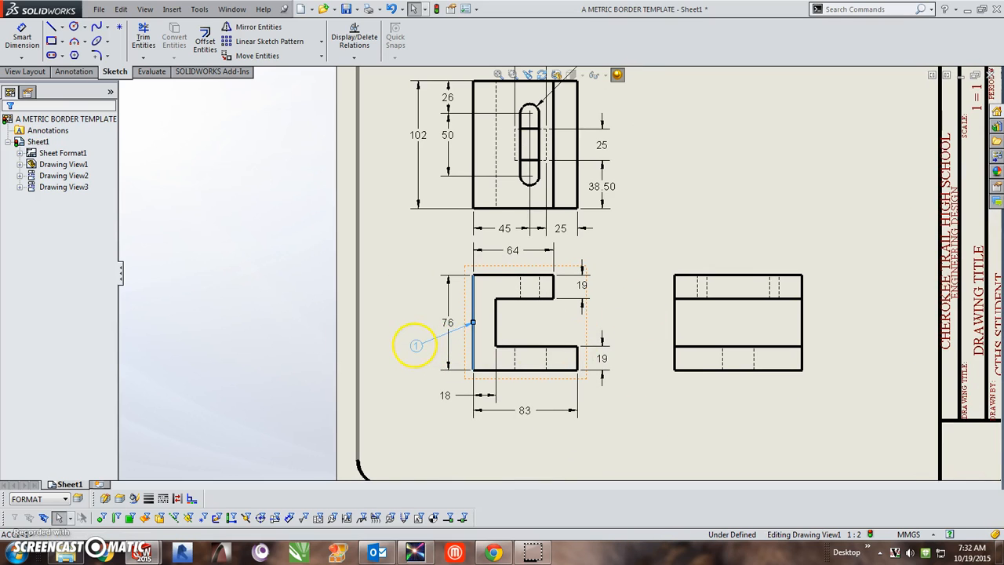
left_click(415, 345)
key("Delete")
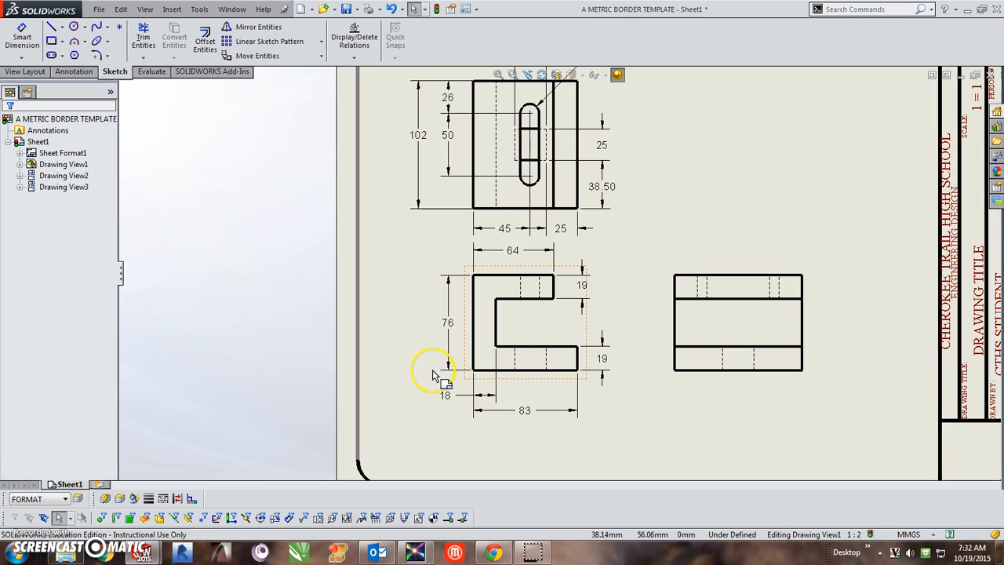
left_click(465, 402)
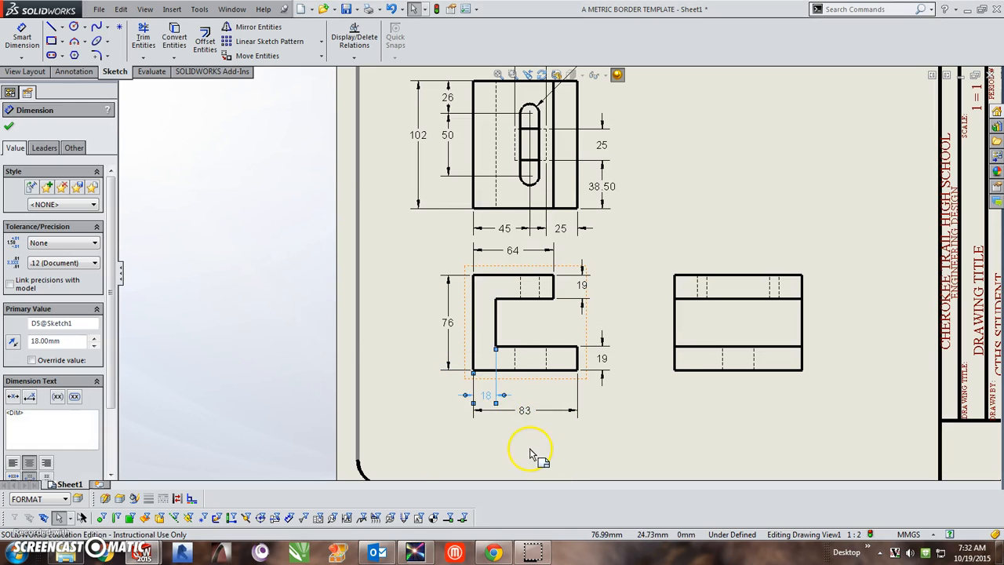
Step: Check the key in Chrome and move the 25 mm dimension text below the top view outside its extension lines, beyond the view's right edge
key("alt+Tab")
key("alt+Tab")
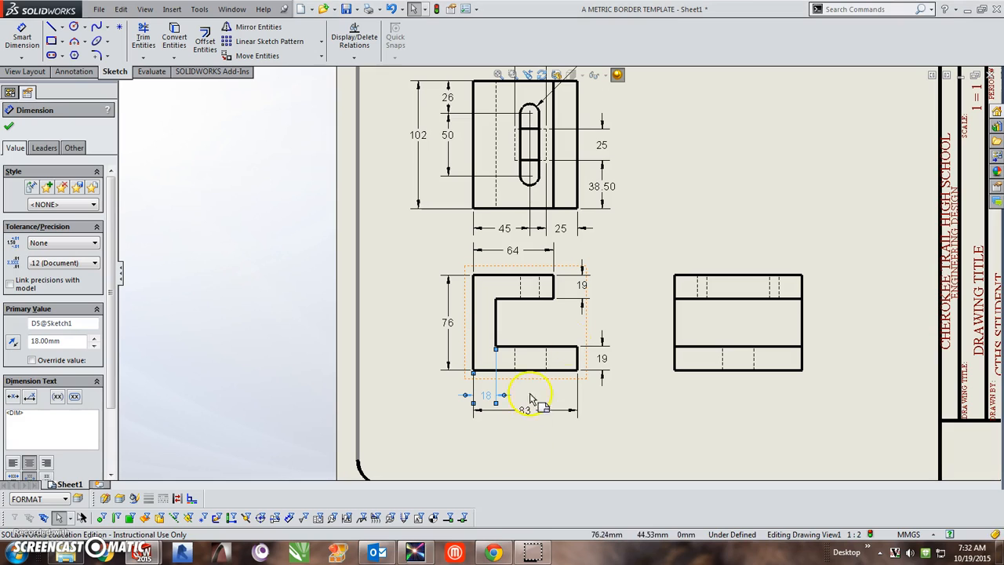
left_click(563, 230)
left_click_drag(601, 229, 603, 229)
left_click(605, 260)
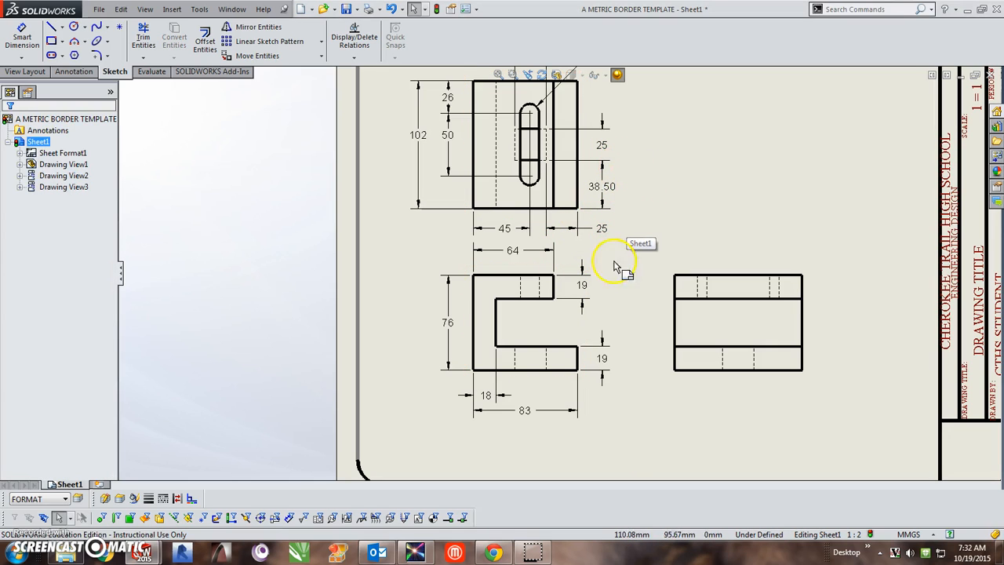
Step: Compare the arrangement of the views and dimensions with ACC MULTIVIEW 1 KEY.PDF in Chrome and return to the SolidWorks drawing
scroll(628, 307, "down", 3)
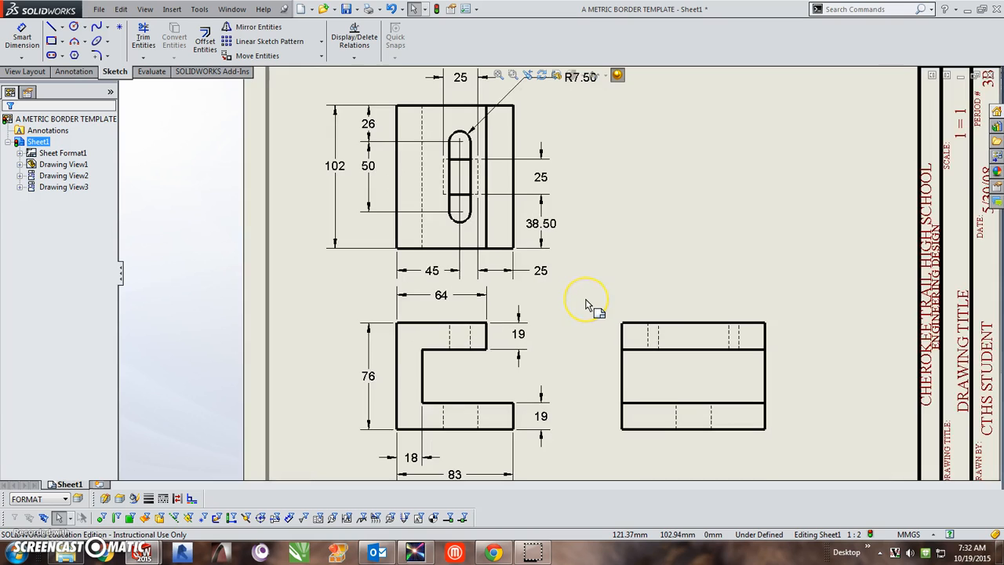
scroll(586, 303, "up", 5)
key("alt+Tab")
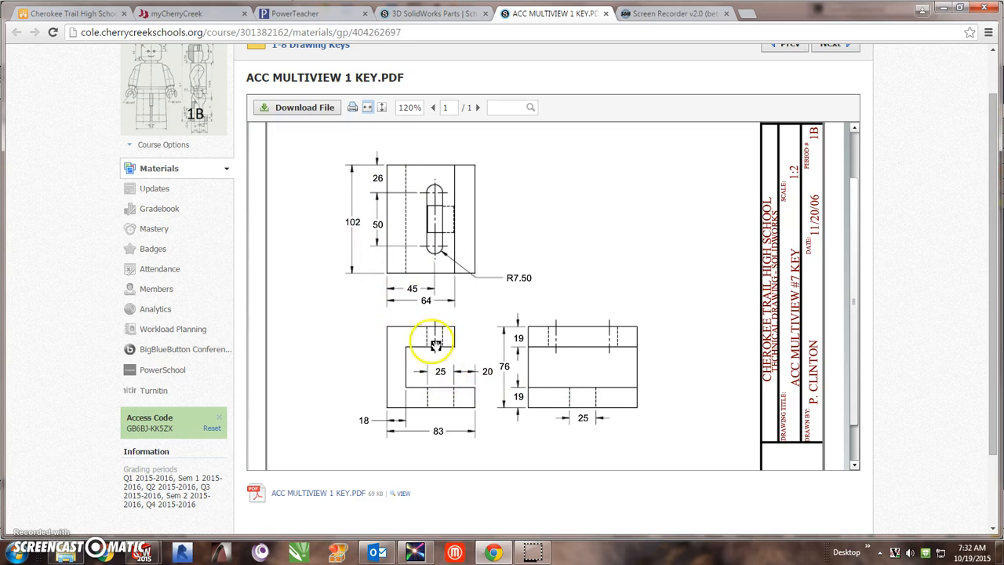
key("alt+Tab")
middle_click_drag(585, 225, 573, 225)
scroll(523, 262, "up", 1)
scroll(520, 262, "down", 3)
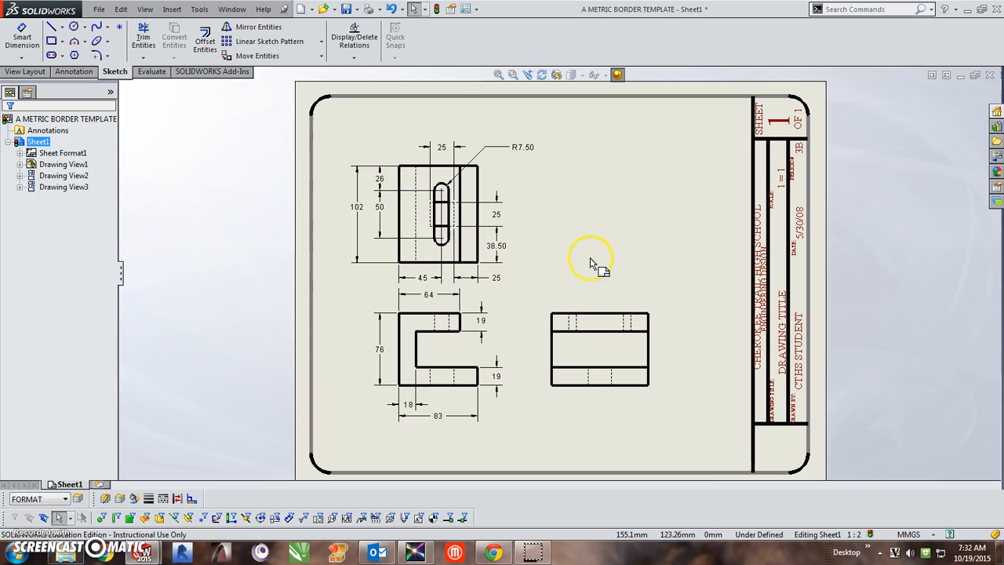
Step: Shift the right-side view and the aligned front and top views slightly right on the sheet, adjusting the gap between the views
scroll(557, 290, "up", 1)
left_click(600, 300)
left_click_drag(601, 293, 619, 294)
mouse_move(471, 292)
left_mouse_down()
mouse_move(499, 299)
mouse_move(486, 299)
left_mouse_up()
left_click(599, 243)
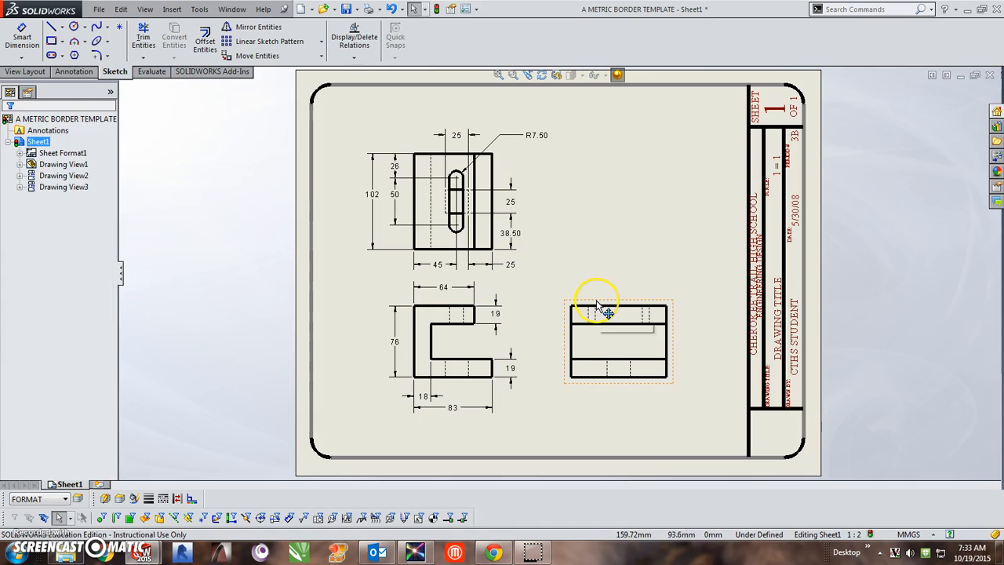
left_click_drag(598, 305, 589, 311)
left_click(592, 274)
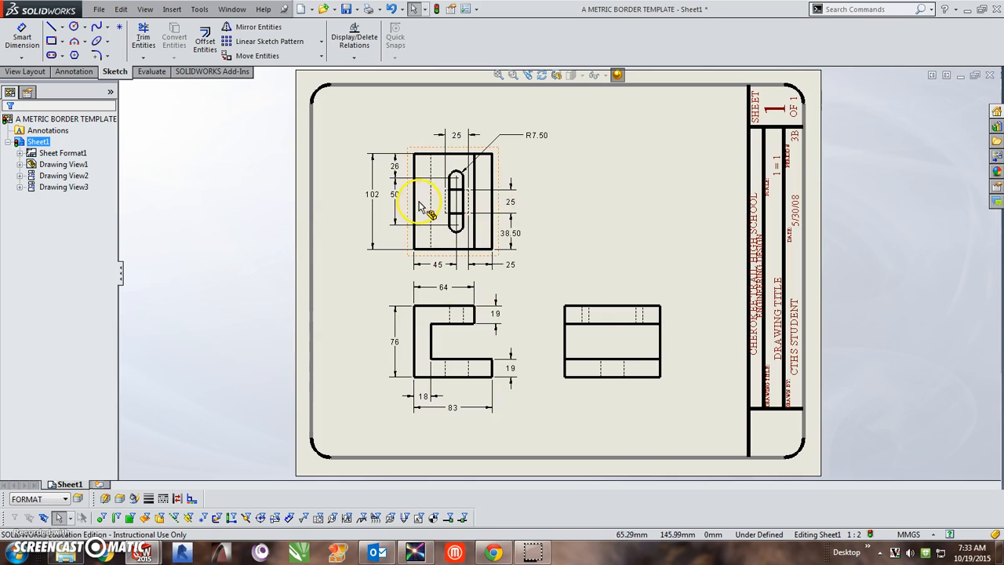
Step: Check the view spacing in the key, crowd the front view up against the top view and overlap it with the right-side view
key("alt+Tab")
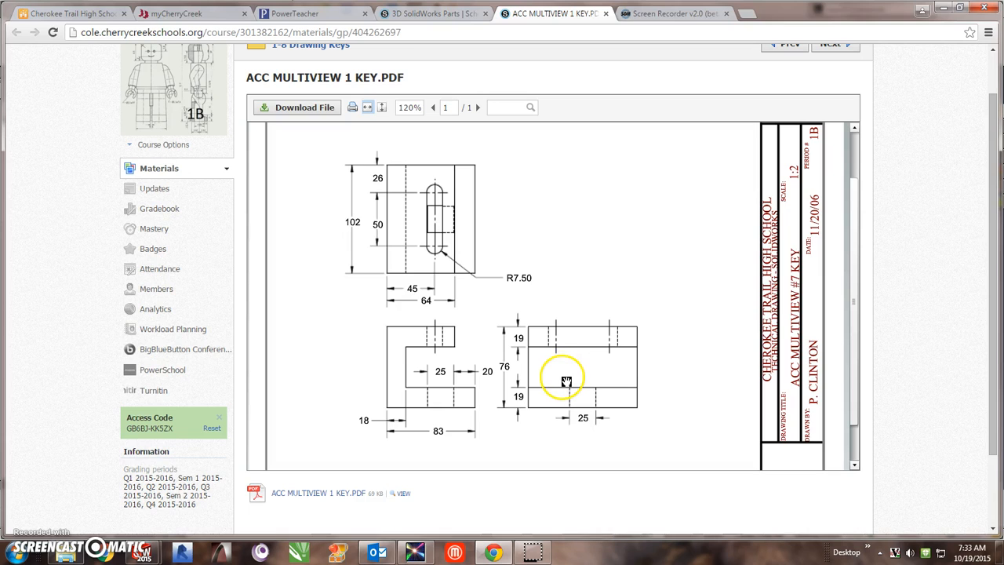
key("alt+Tab")
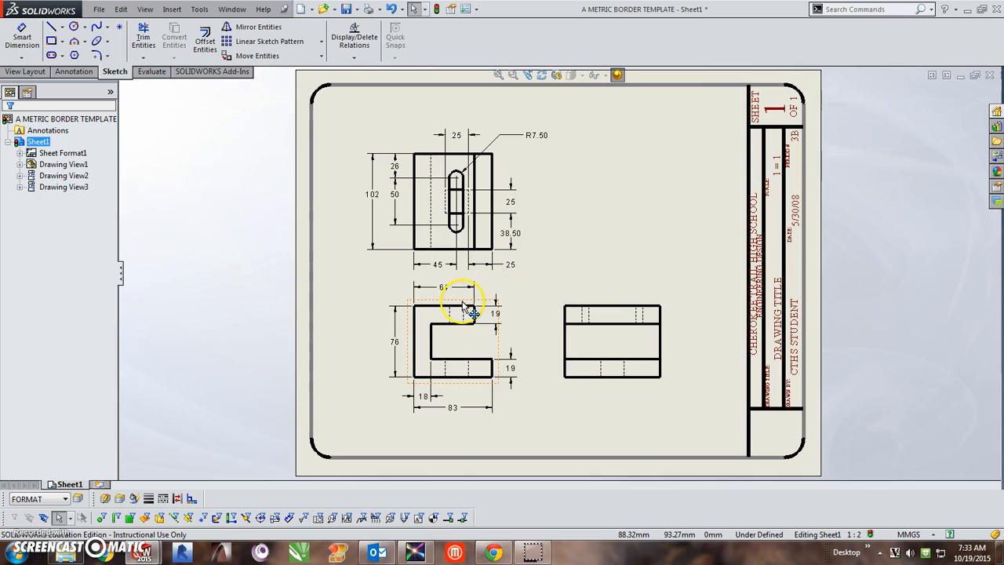
left_click_drag(471, 312, 473, 264)
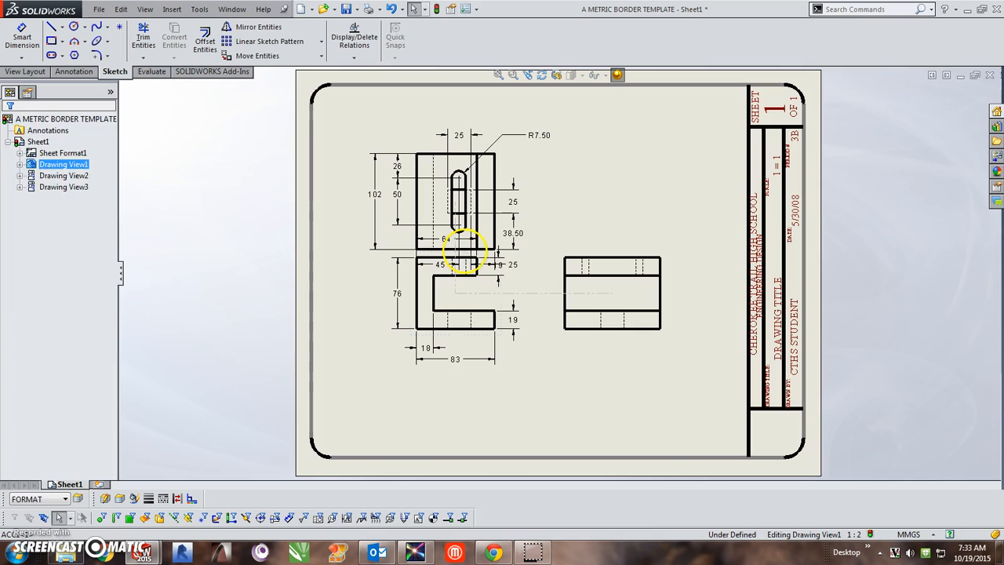
left_click_drag(567, 290, 486, 289)
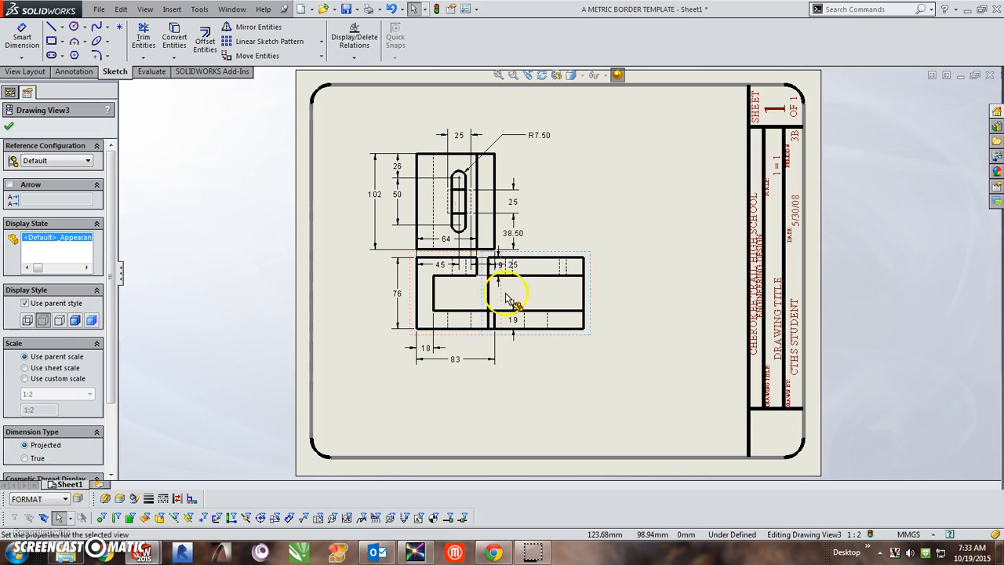
Step: Space the front view well below the top view and place the right-side view clear of the front view's dimensions
mouse_move(574, 262)
left_mouse_down()
mouse_move(696, 370)
mouse_move(708, 363)
left_mouse_up()
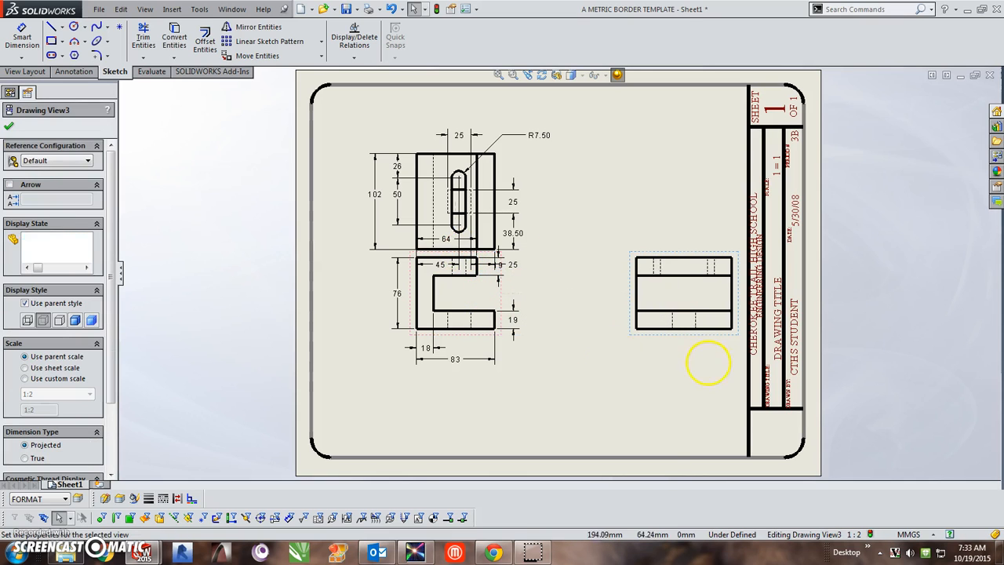
mouse_move(411, 340)
left_mouse_down()
mouse_move(368, 421)
mouse_move(376, 435)
mouse_move(455, 399)
mouse_move(464, 365)
mouse_move(446, 360)
mouse_move(383, 432)
mouse_move(415, 403)
mouse_move(457, 402)
left_mouse_up()
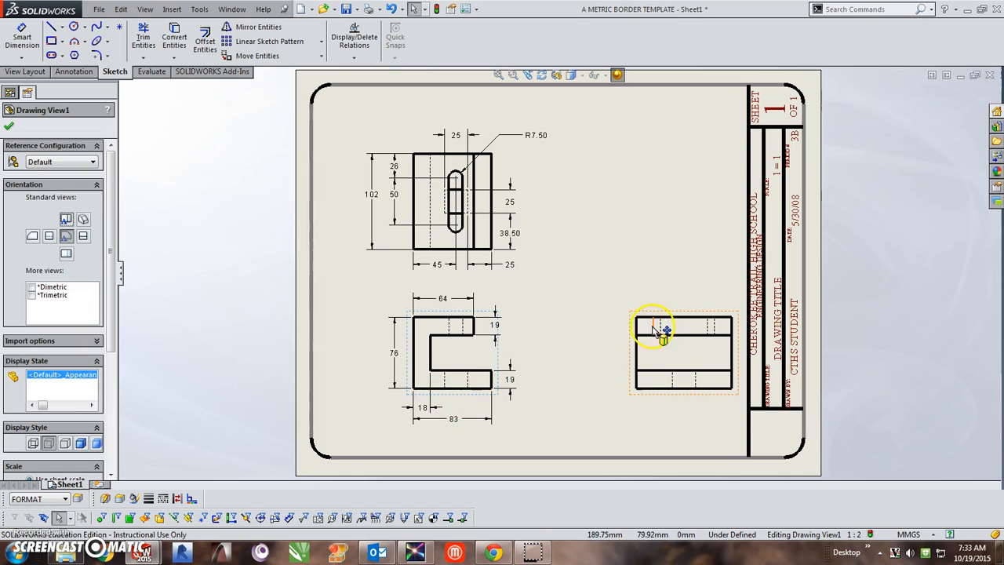
left_click_drag(650, 321, 578, 320)
left_click(559, 291)
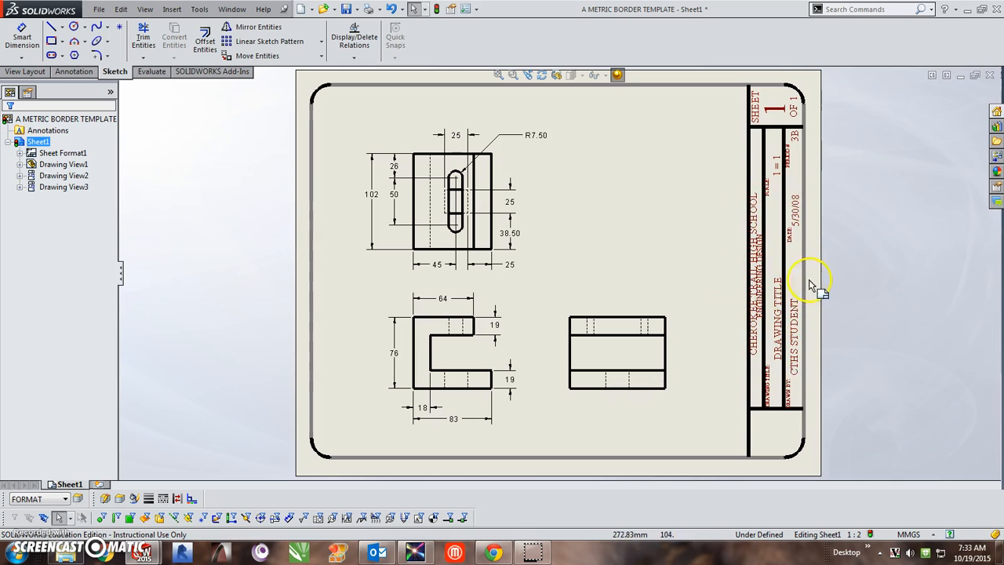
Step: Inspect the title block text and switch the sheet to sheet format editing
scroll(758, 278, "up", 1)
scroll(758, 278, "down", 2)
scroll(758, 277, "down", 3)
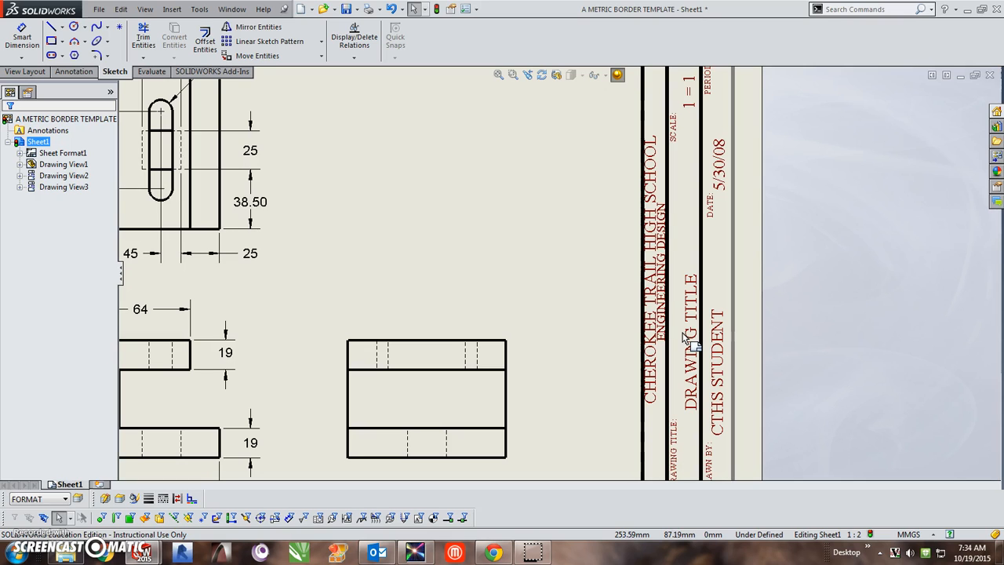
scroll(714, 323, "down", 2)
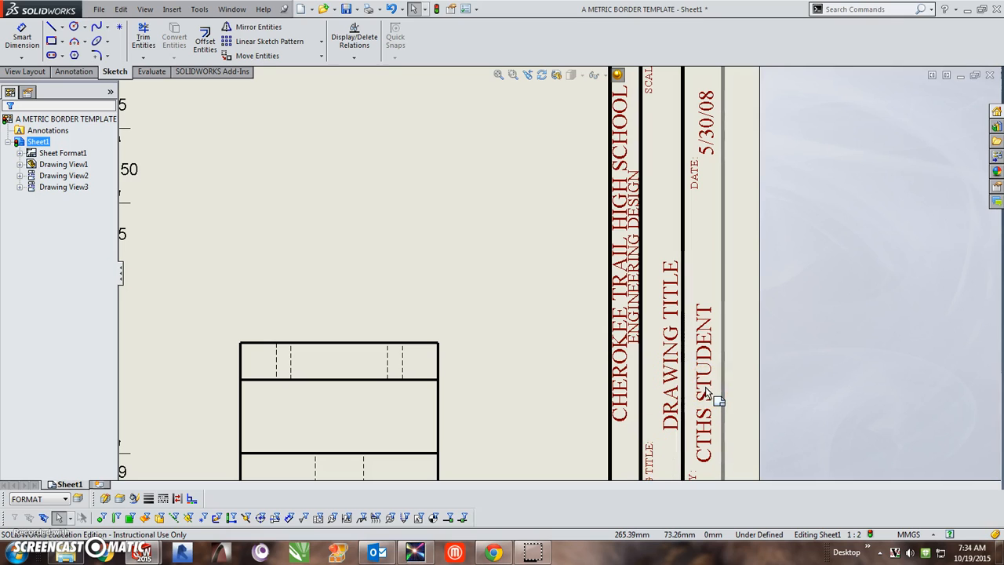
scroll(698, 380, "up", 3)
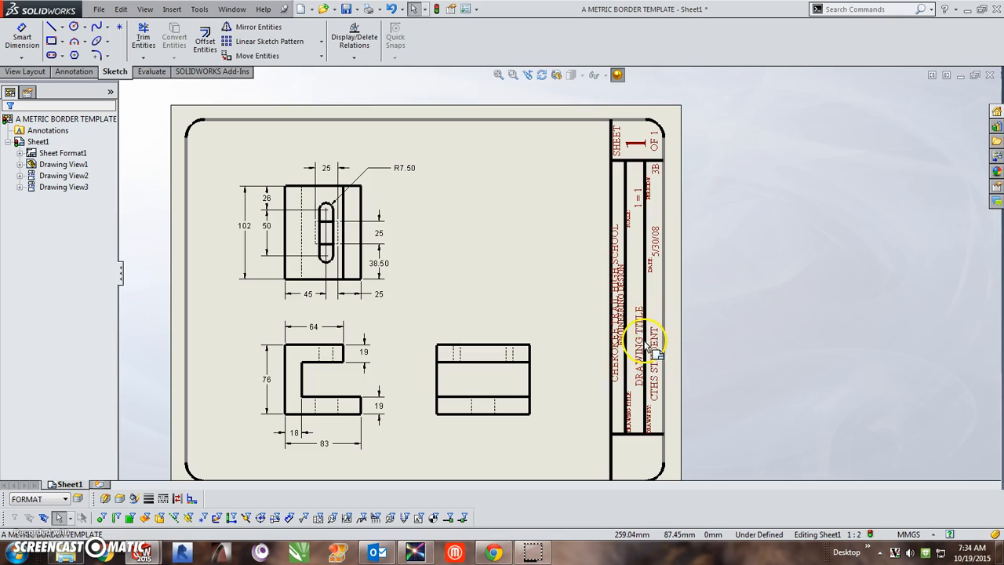
key("f")
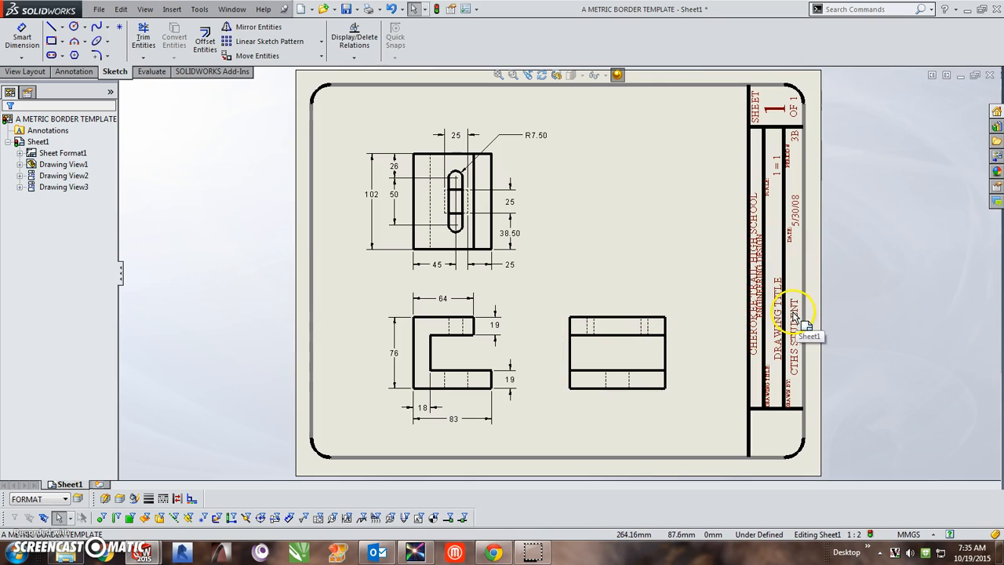
right_click(679, 190)
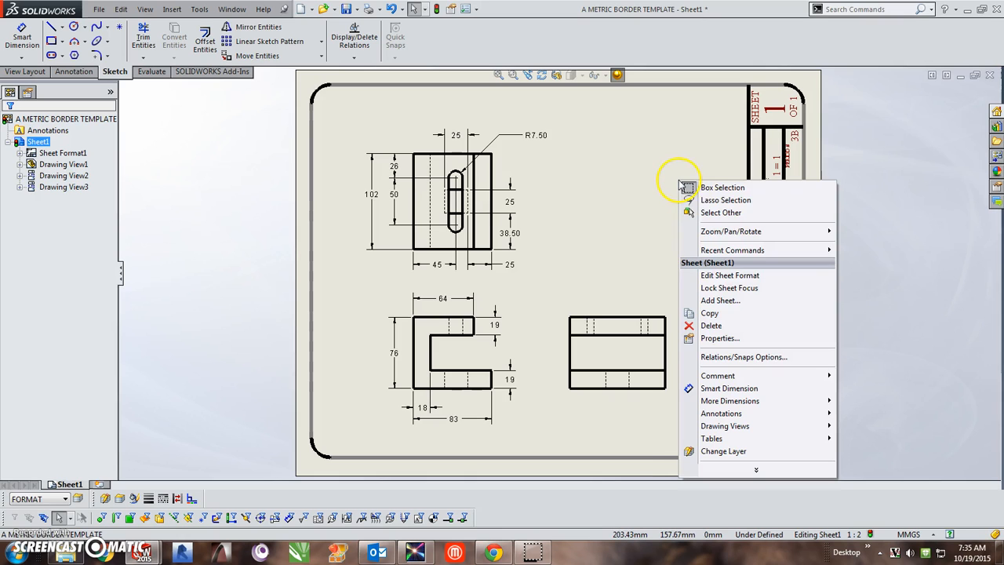
left_click(726, 279)
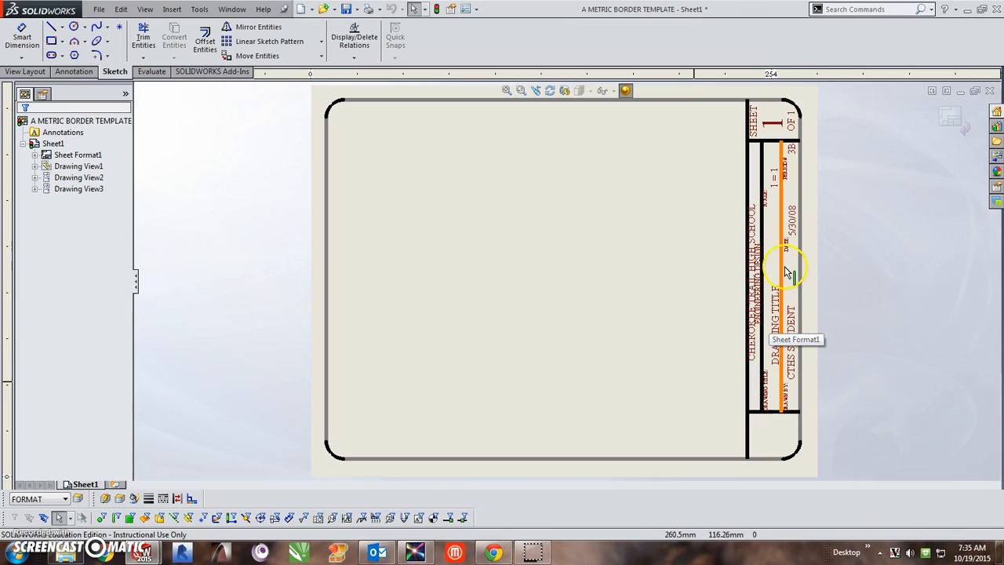
left_click_drag(785, 271, 579, 269)
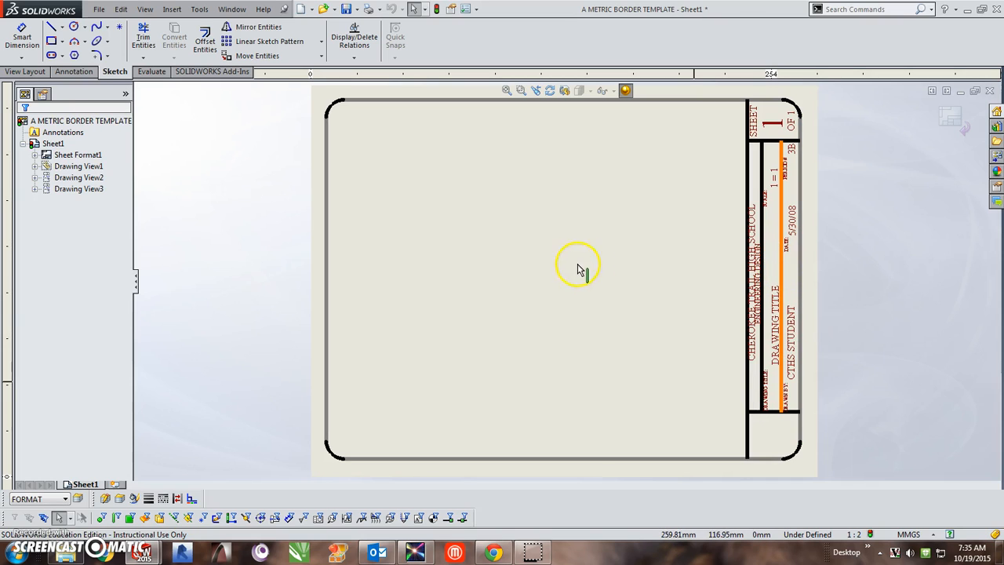
key("ctrl+z")
left_click(681, 327)
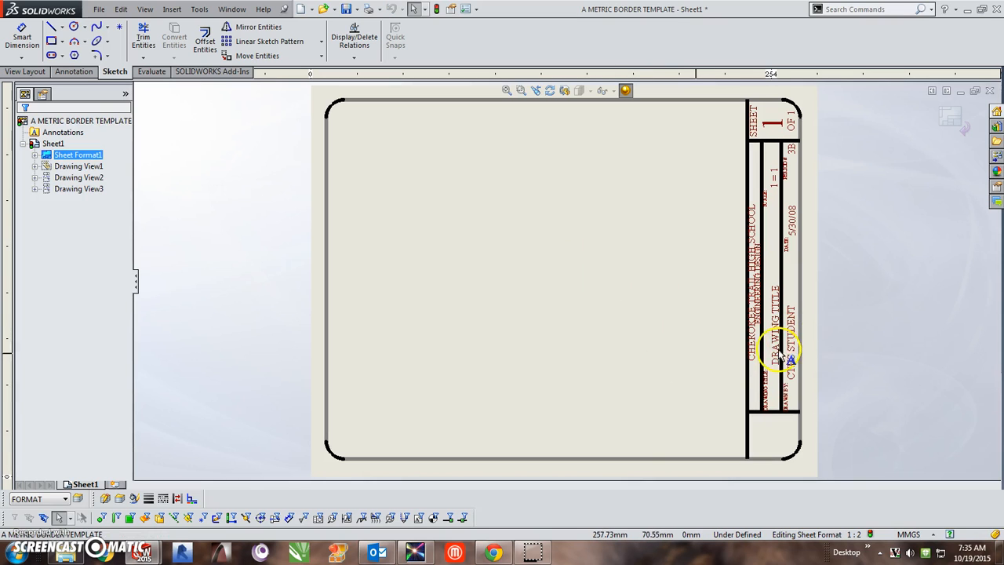
Step: Replace the CTHS STUDENT placeholder beside DRAWN BY in the title block with the drafter's full name
scroll(795, 352, "down", 2)
scroll(682, 322, "up", 3)
scroll(663, 343, "up", 4)
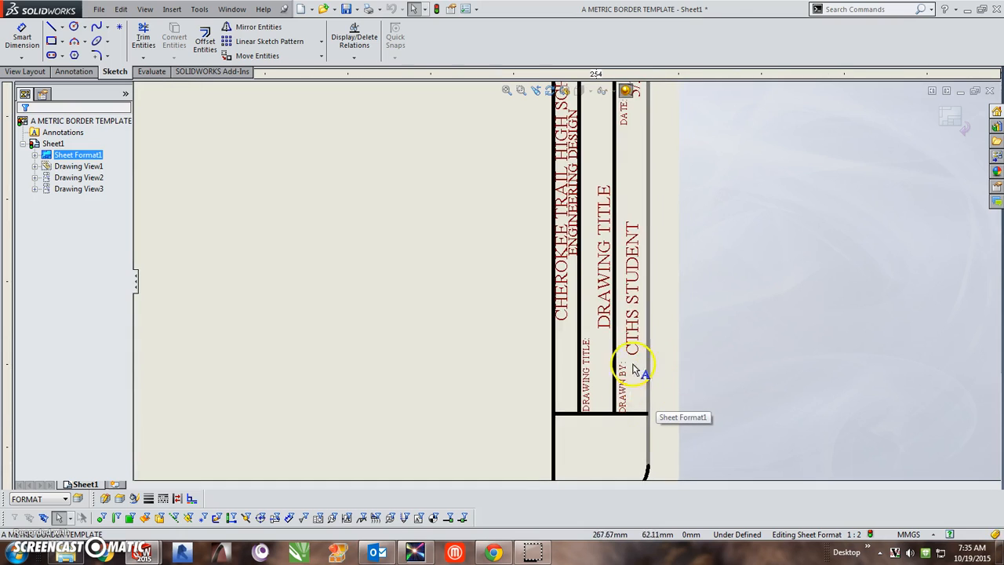
double_click(625, 284)
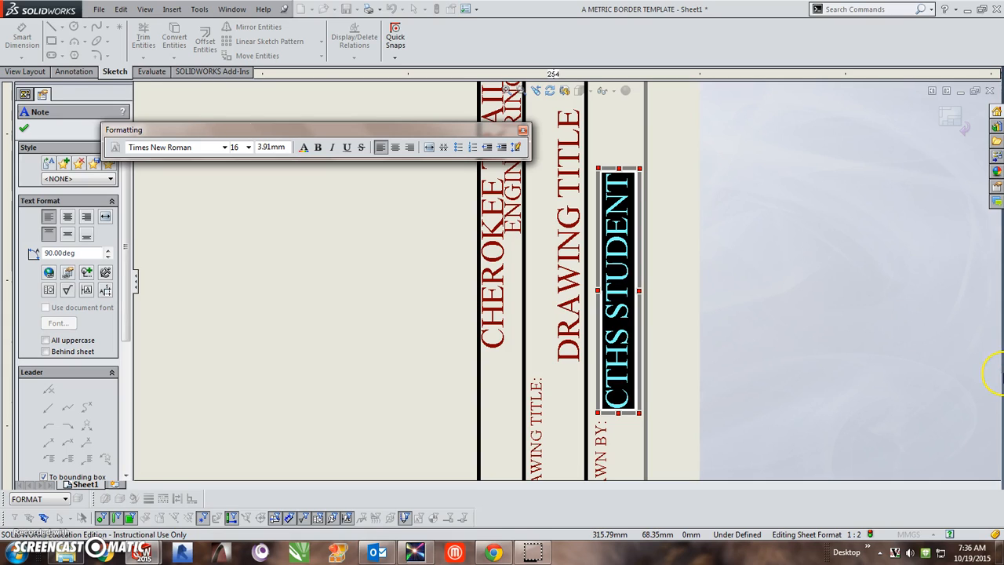
key("Delete")
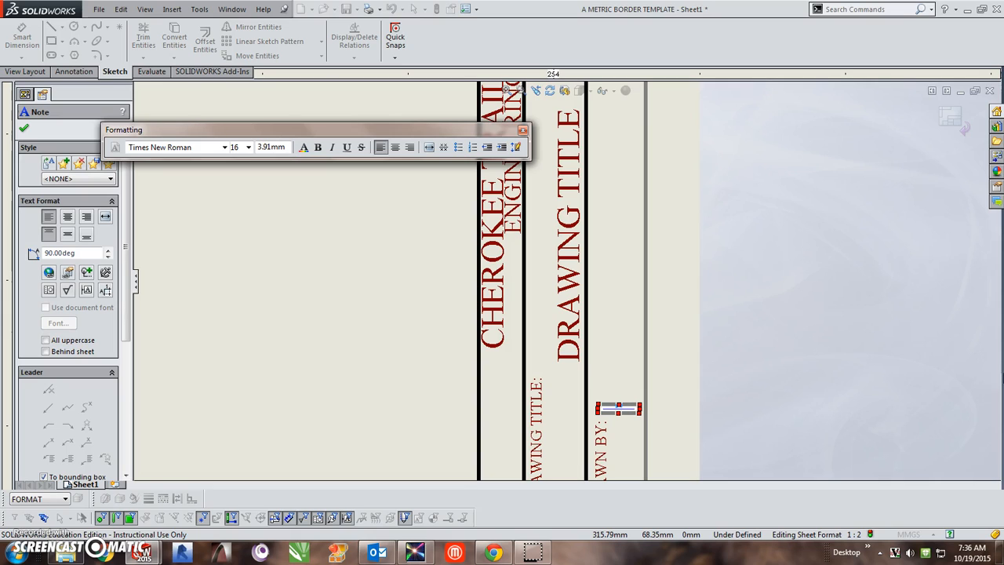
type("PAUL CLINTON")
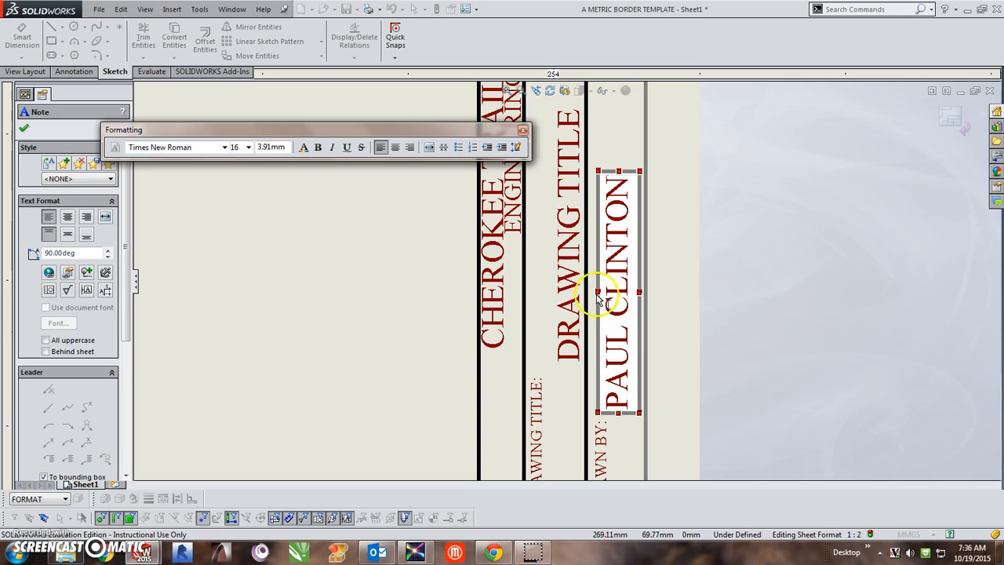
left_click(433, 275)
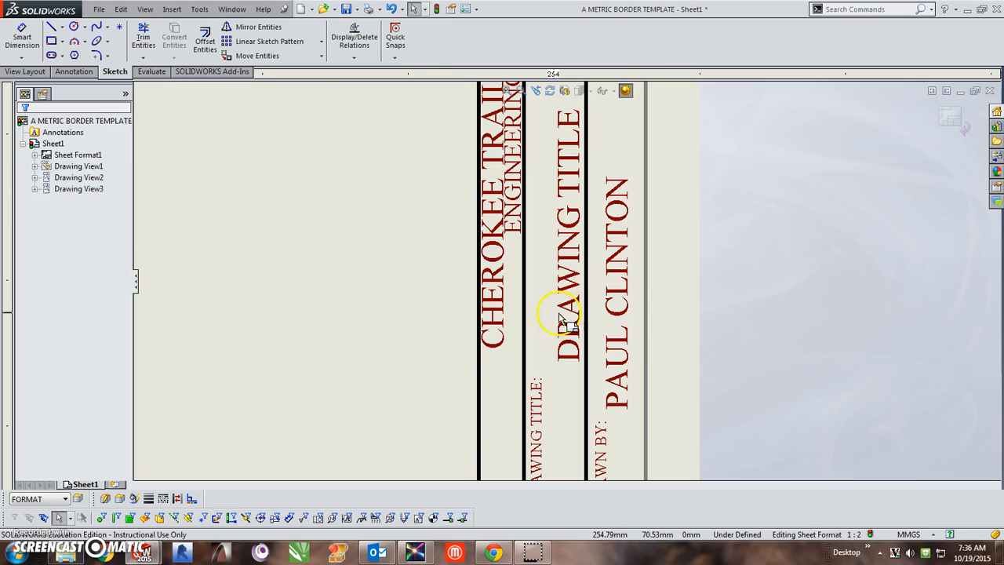
Step: Replace the DRAWING TITLE placeholder text in the title block with SWX 1
double_click(570, 271)
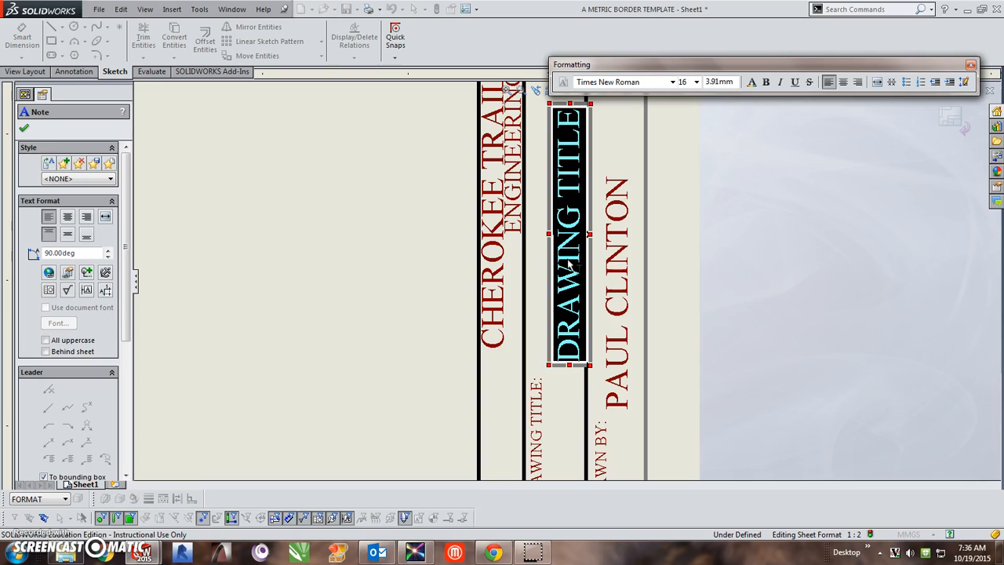
type("SWX")
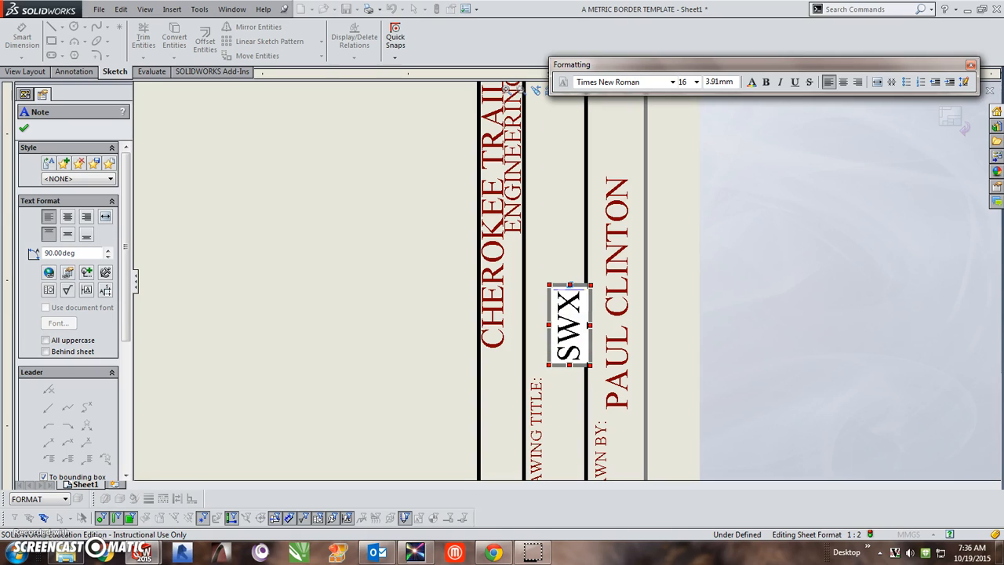
key("BackSpace")
key("BackSpace")
key("BackSpace")
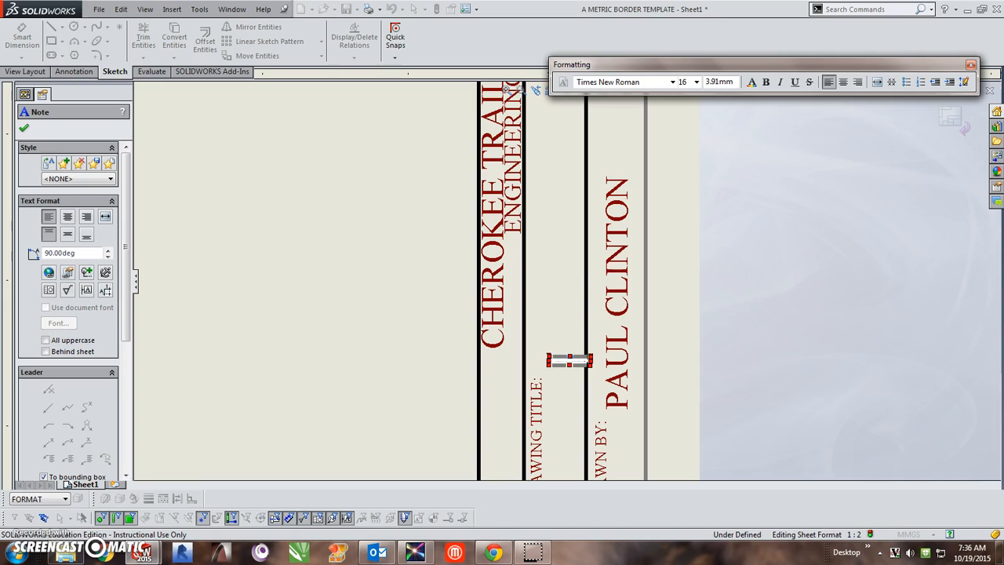
type("SW")
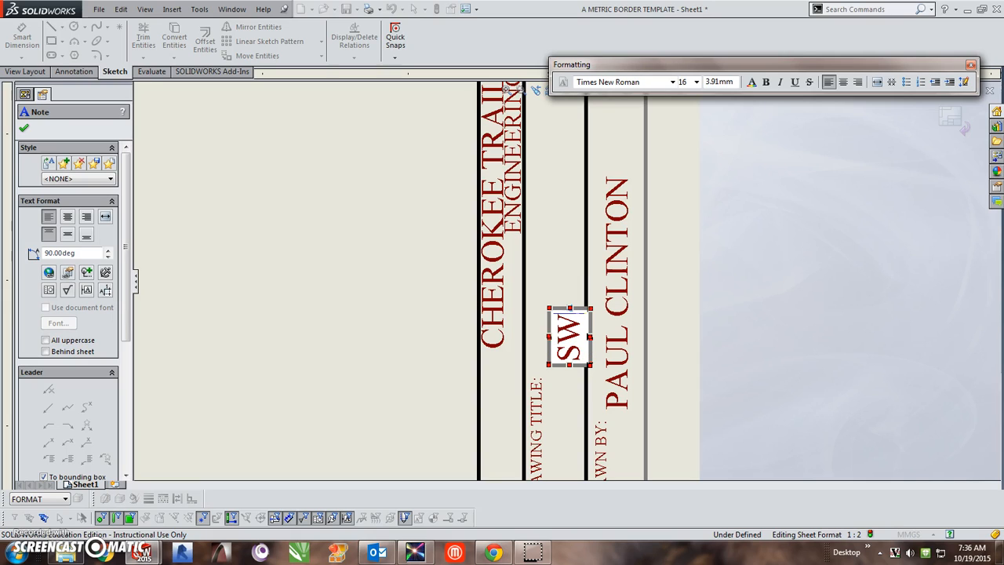
type("X")
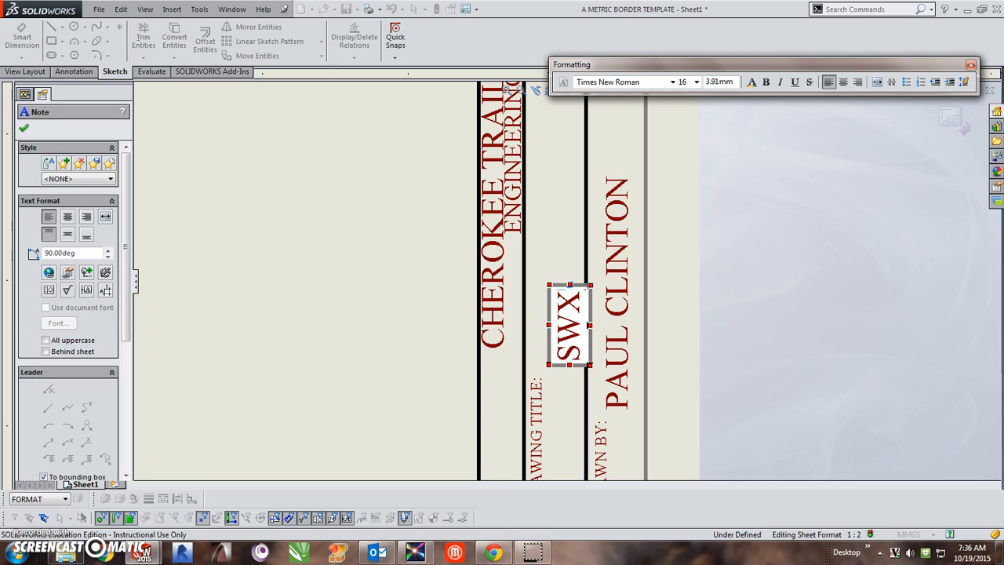
type(" 1")
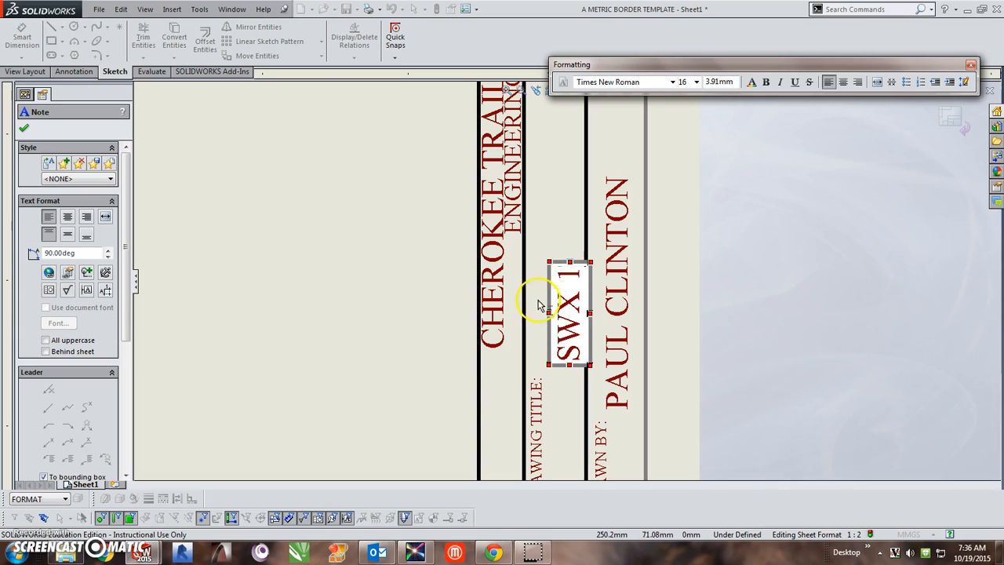
left_click(357, 296)
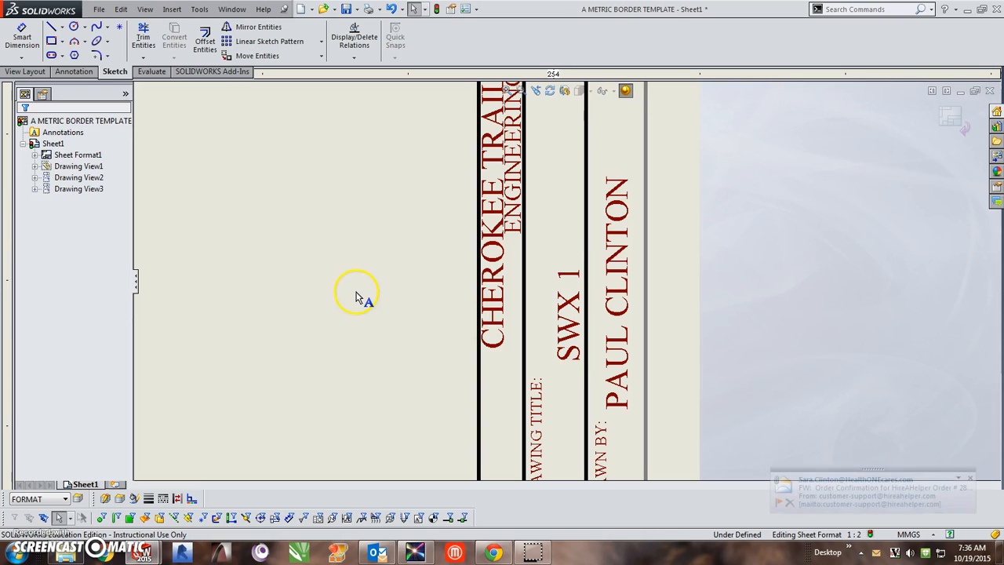
Step: Dismiss the incoming e-mail notification and close Outlook
left_click(971, 478)
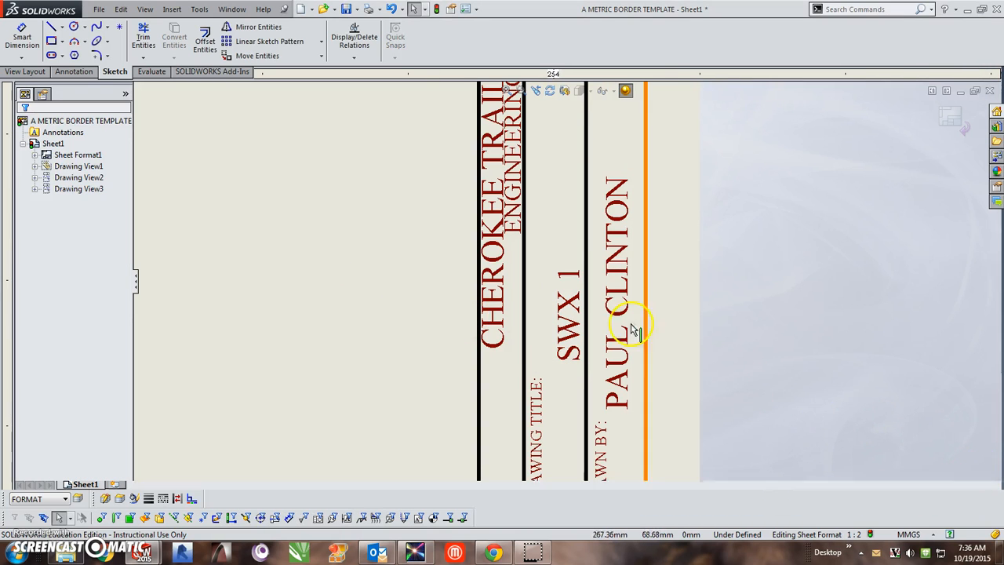
right_click(377, 554)
left_click(367, 519)
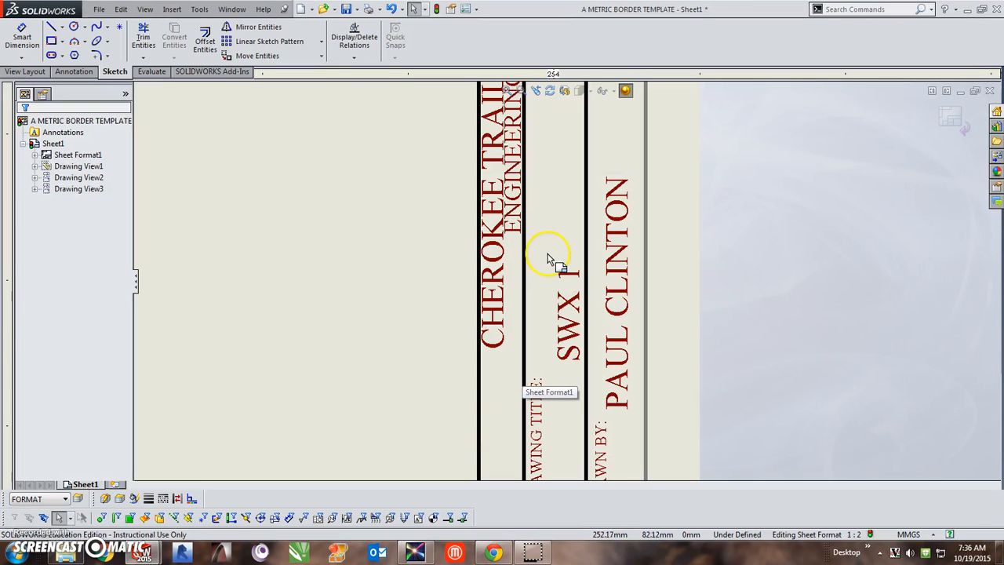
Step: Change the ENGINEERING DESIGN note under the school name in the title block to TECHNICAL DRAWING
scroll(497, 330, "up", 3)
scroll(495, 251, "down", 3)
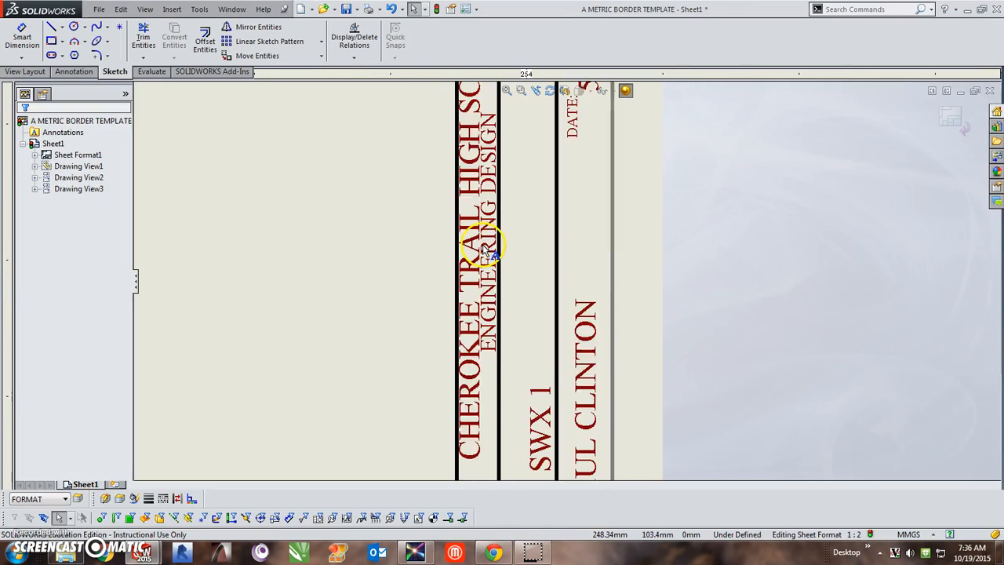
scroll(524, 202, "up", 1)
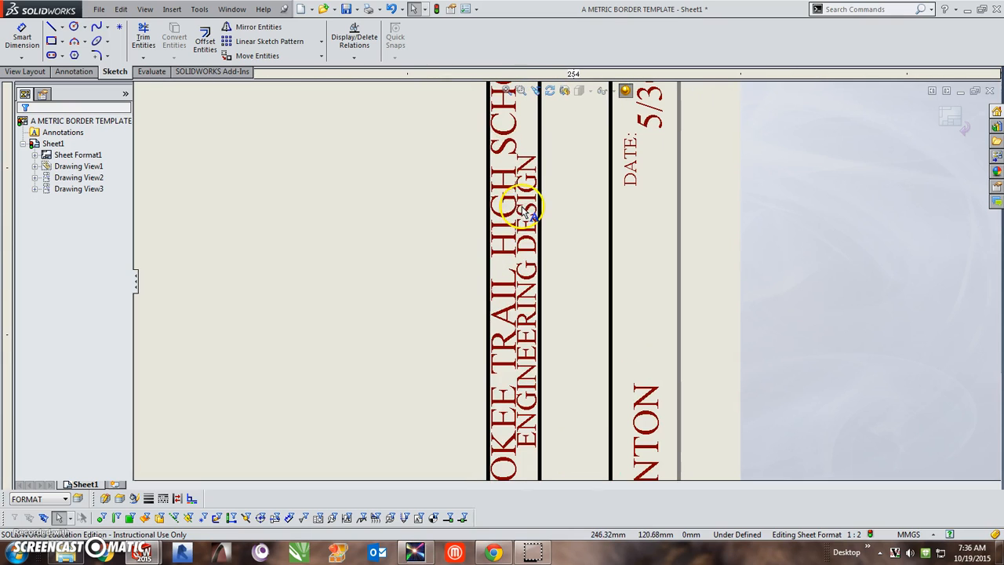
double_click(536, 206)
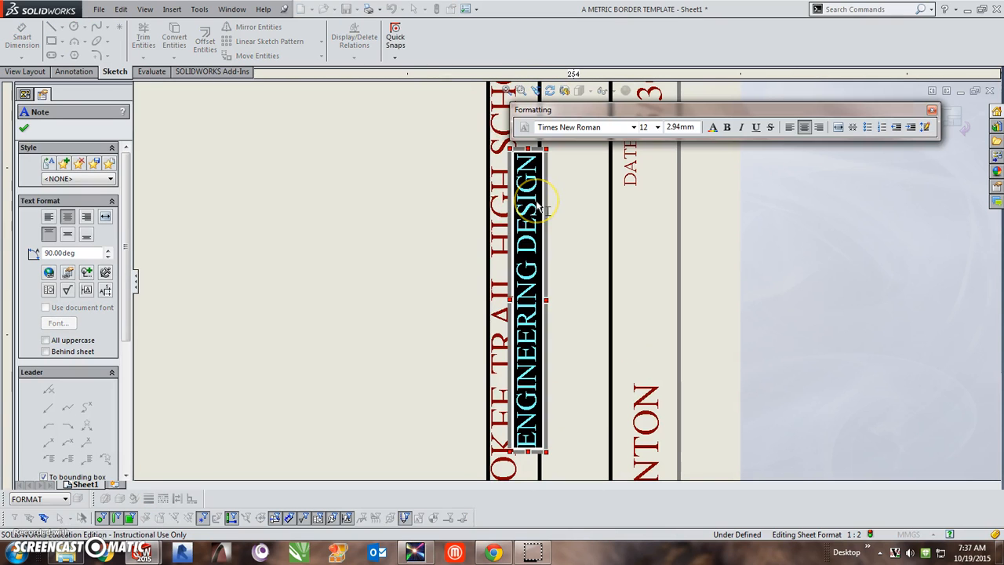
key("BackSpace")
type("TECHN")
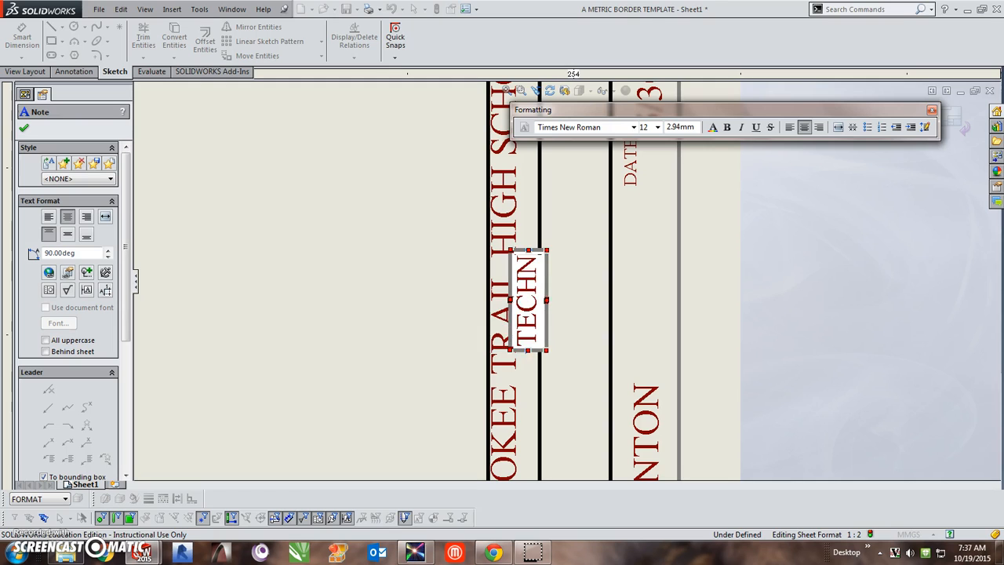
type("ICAL DRAWING")
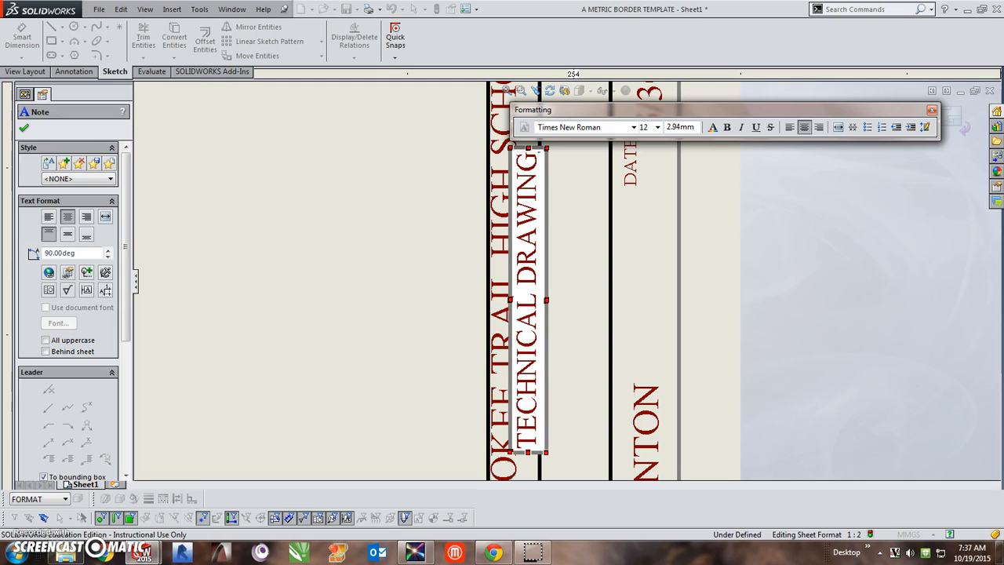
left_click(421, 307)
Step: Set the date in the title block to 10/19/15
scroll(634, 329, "down", 4)
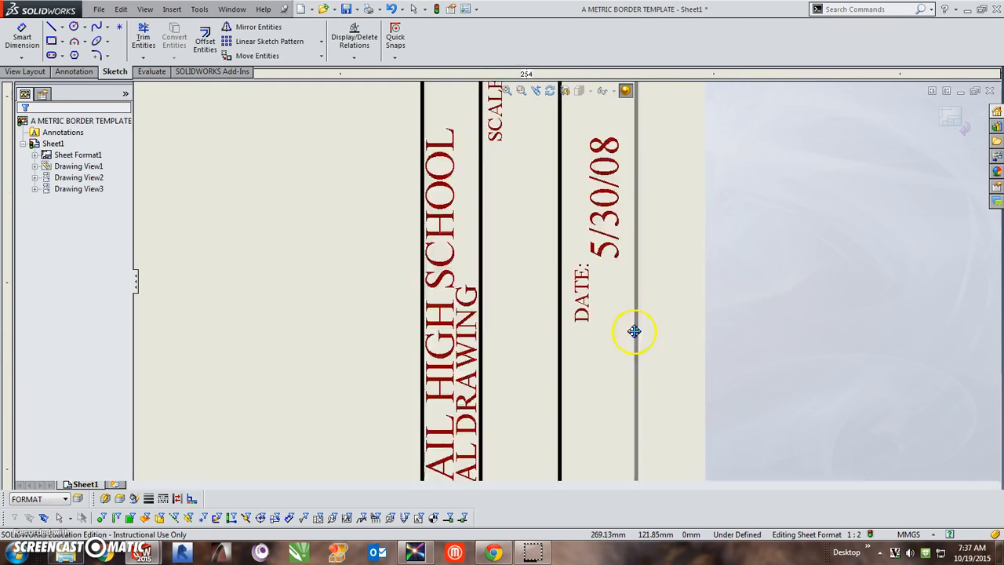
double_click(587, 251)
key("Delete")
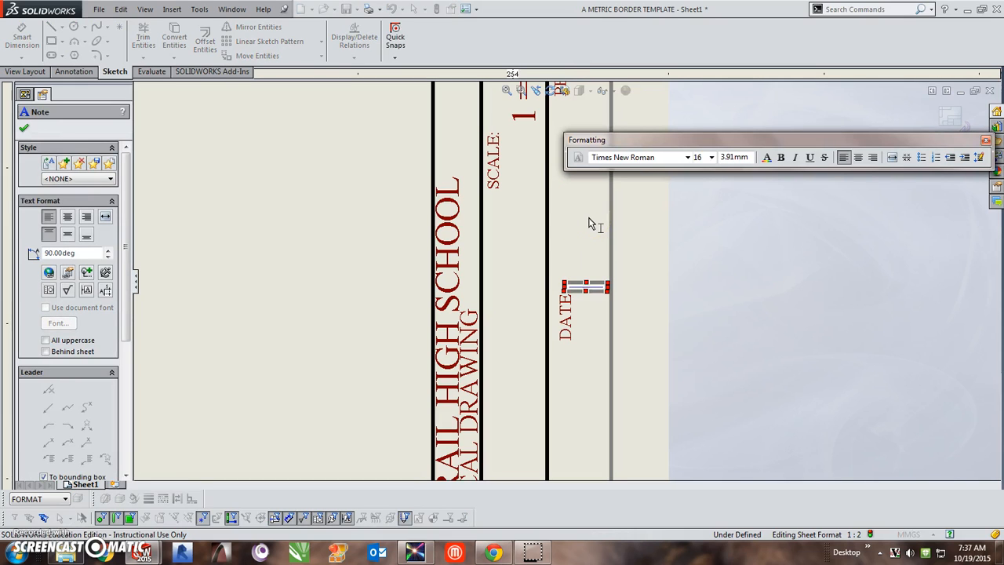
type("10")
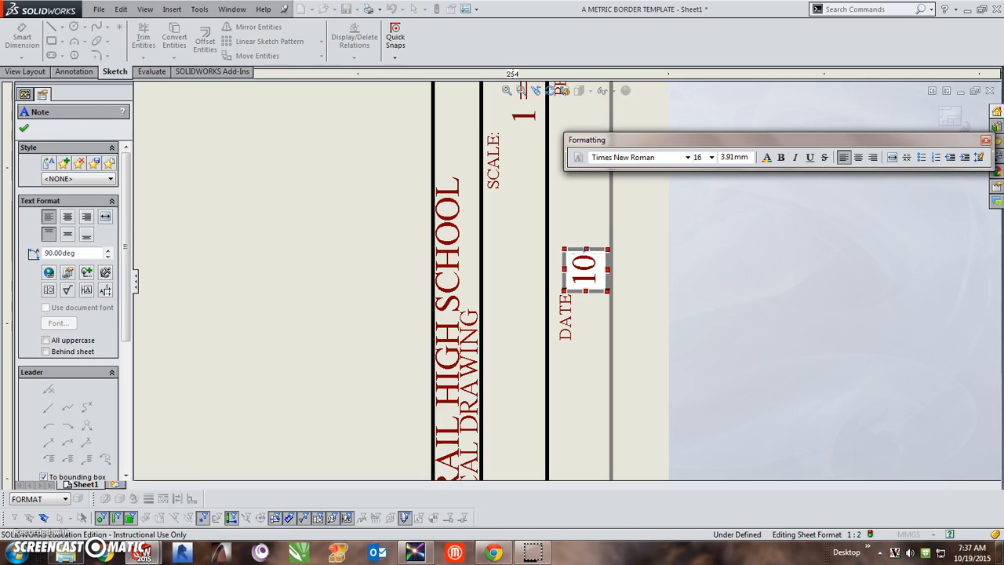
type("/19/")
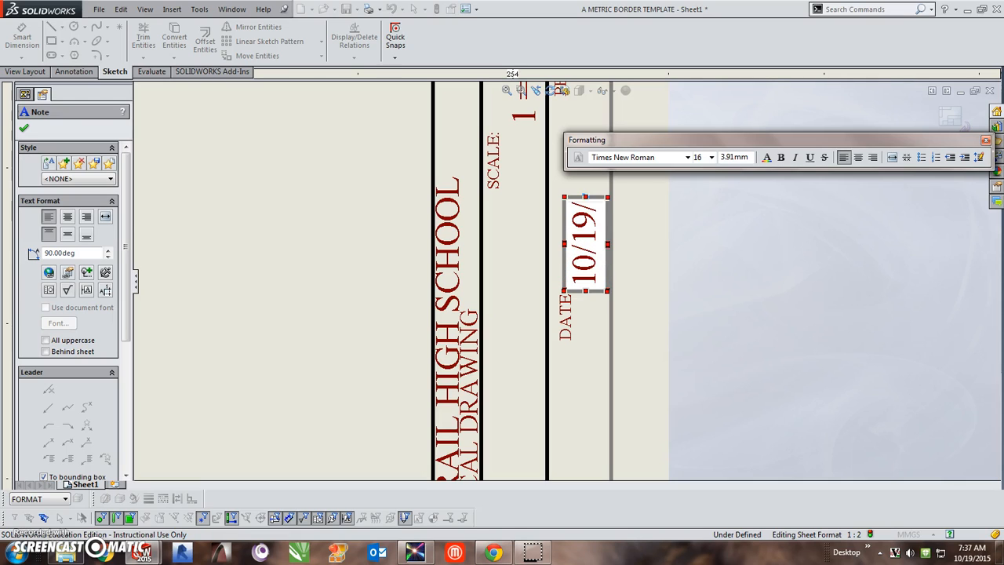
type("2015")
key("BackSpace")
key("BackSpace")
key("BackSpace")
key("BackSpace")
type("15")
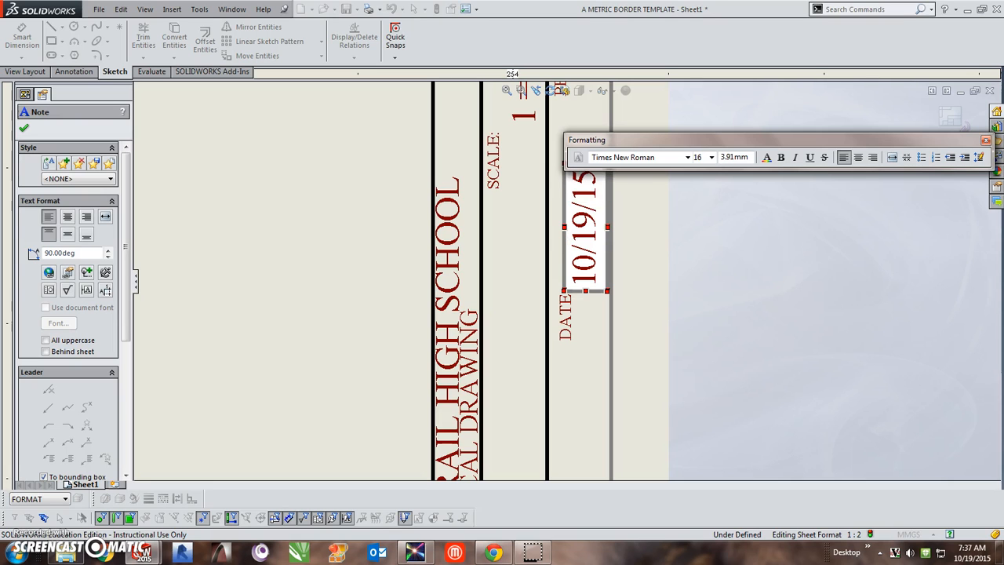
left_click(303, 310)
Step: Review the edited title block, then leave sheet format editing and return to the drawing sheet
scroll(388, 254, "down", 2)
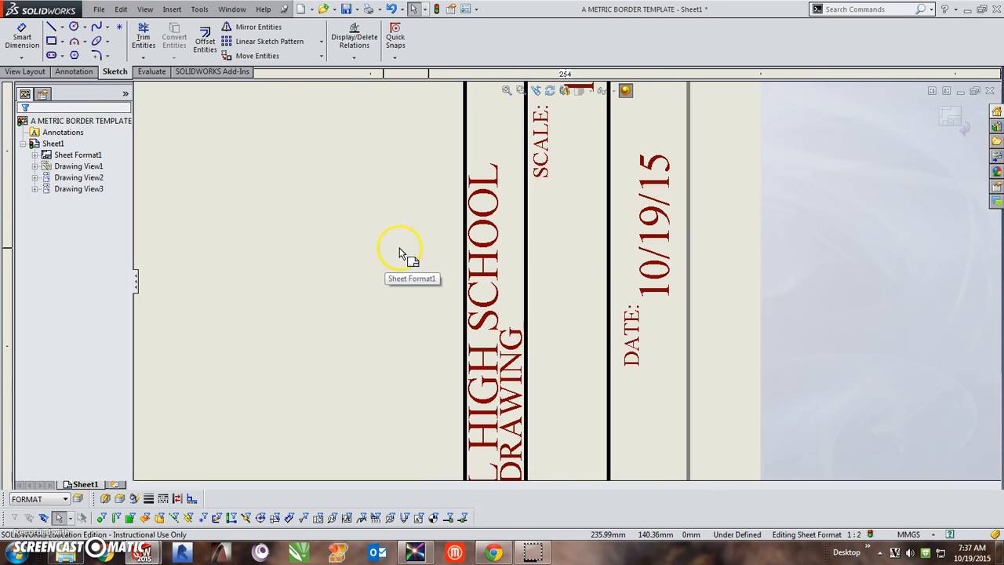
scroll(405, 233, "up", 3)
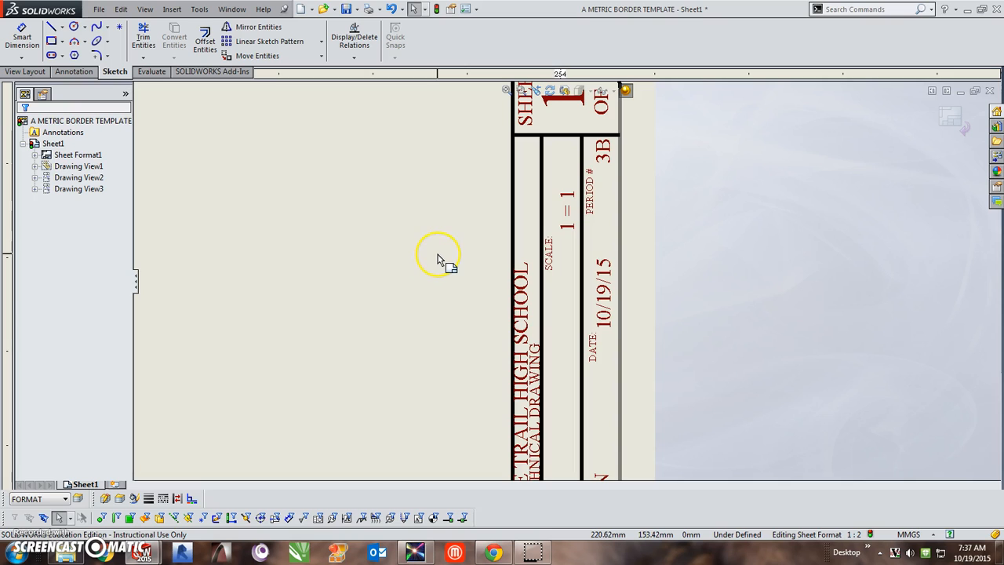
scroll(502, 251, "up", 1)
scroll(487, 252, "down", 2)
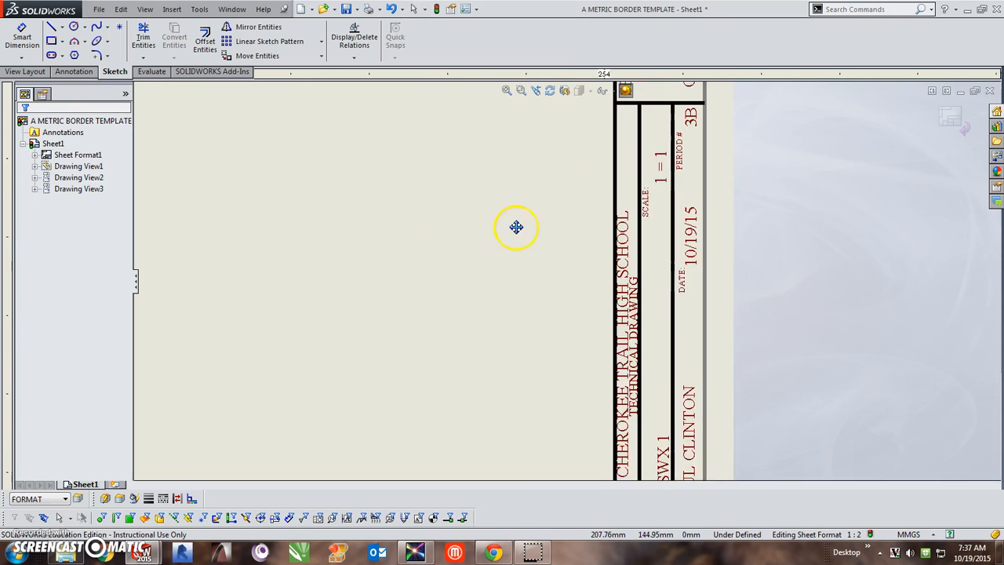
scroll(504, 270, "up", 2)
scroll(557, 272, "up", 1)
key("f")
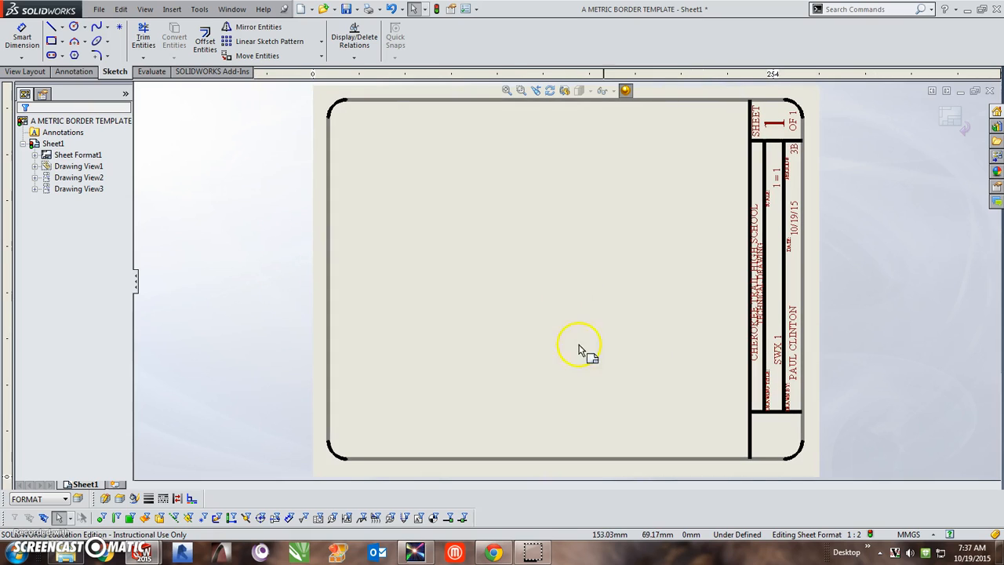
left_click(965, 131)
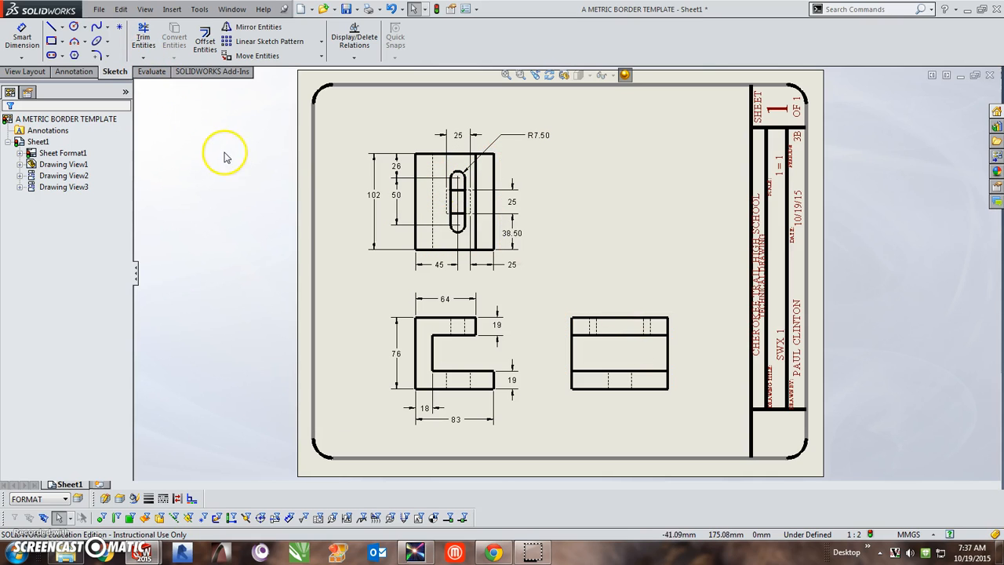
Step: Save the drawing under the new file name 3D SWX 1 in the Drawing Templates folder
left_click(99, 9)
left_click(114, 82)
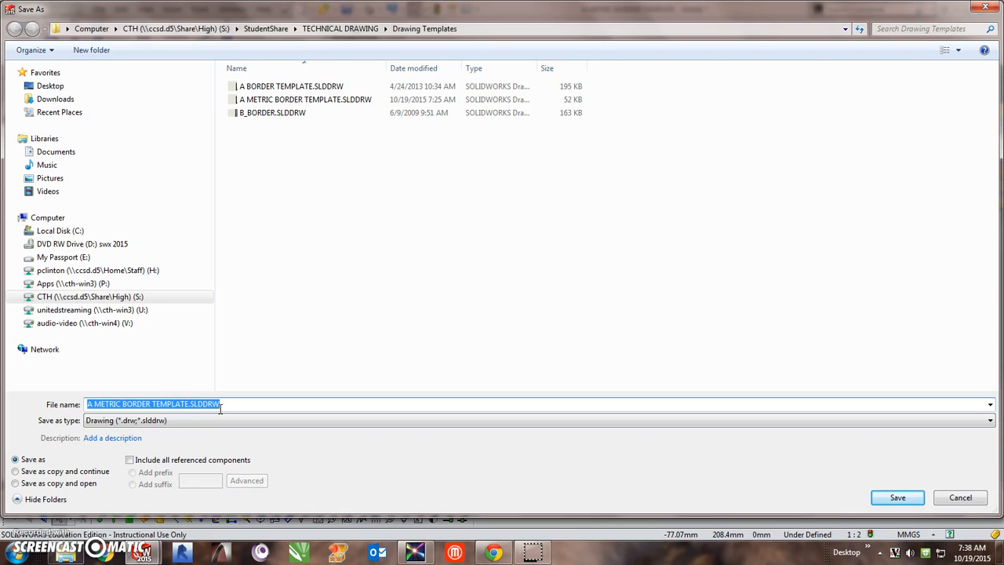
type("SEC")
key("BackSpace")
key("BackSpace")
key("BackSpace")
type("3D SWX ")
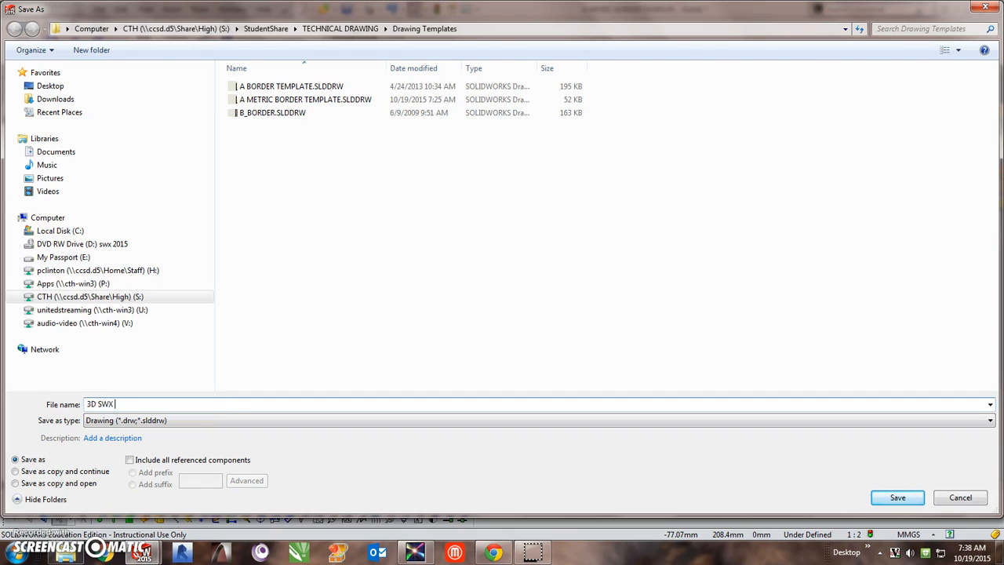
type("1")
left_click(898, 498)
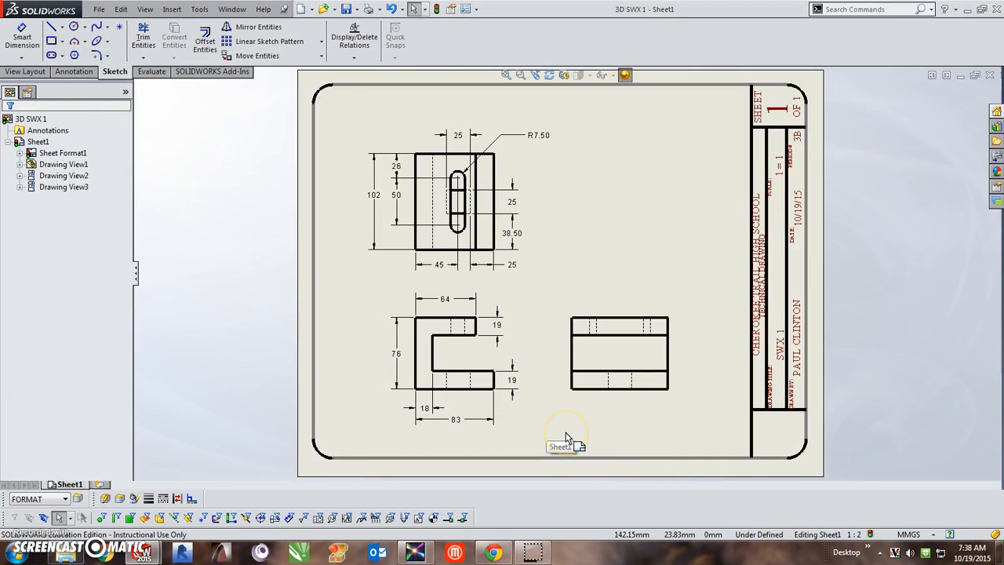
Step: Save a PDF copy of the drawing named 3D SWX 1.PDF in the same folder and close the drawing
left_click(100, 10)
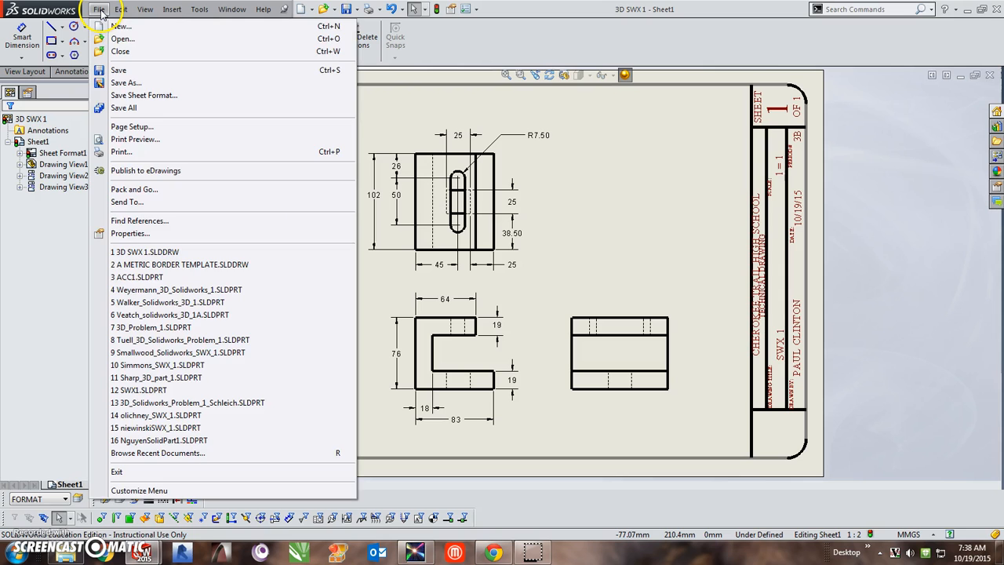
left_click(135, 85)
left_click(241, 421)
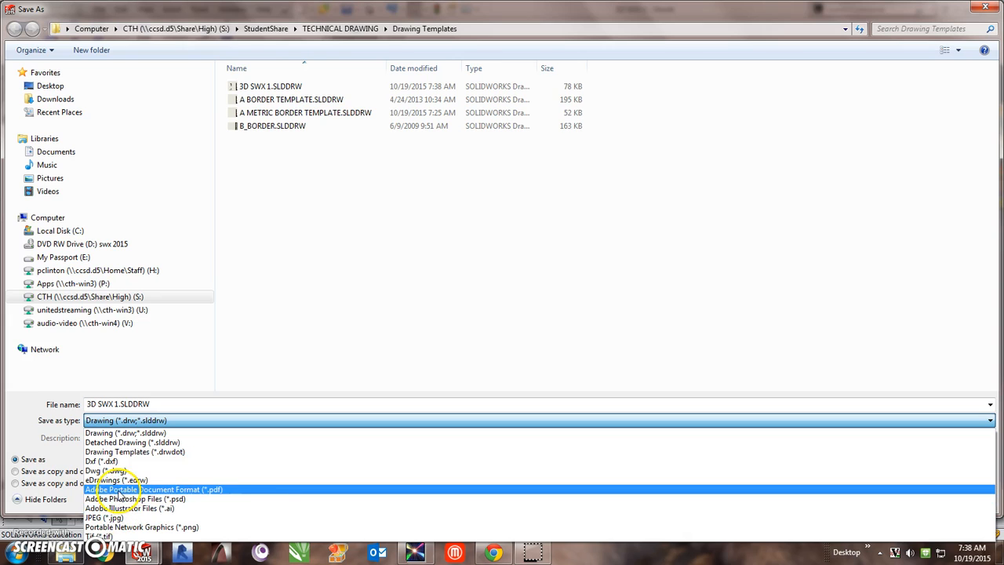
left_click(253, 494)
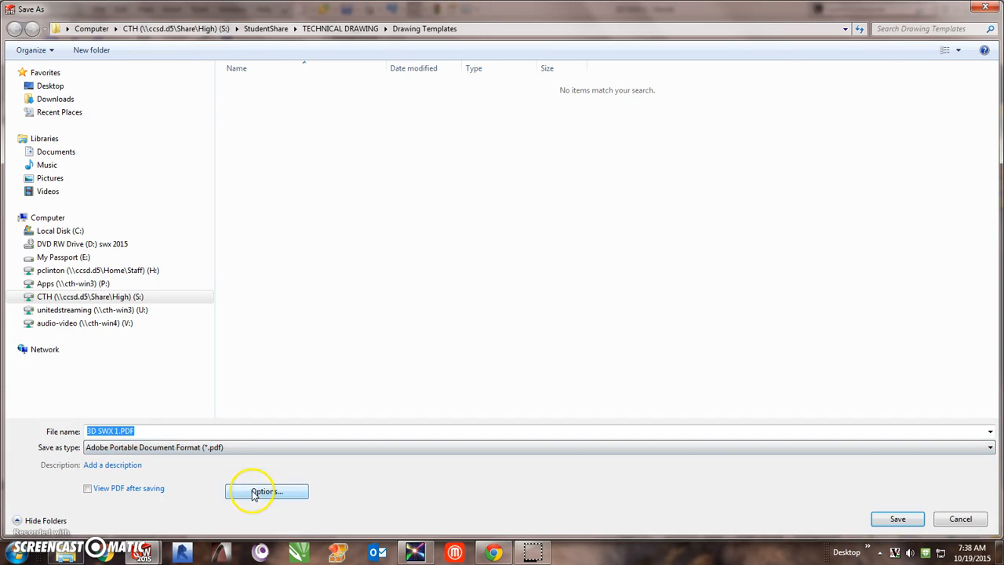
left_click(895, 519)
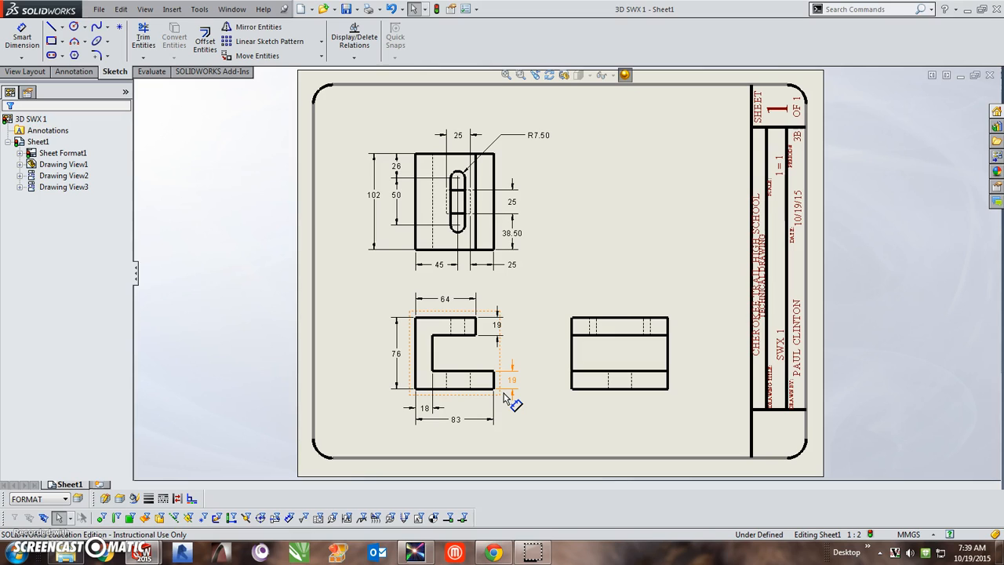
left_click(990, 76)
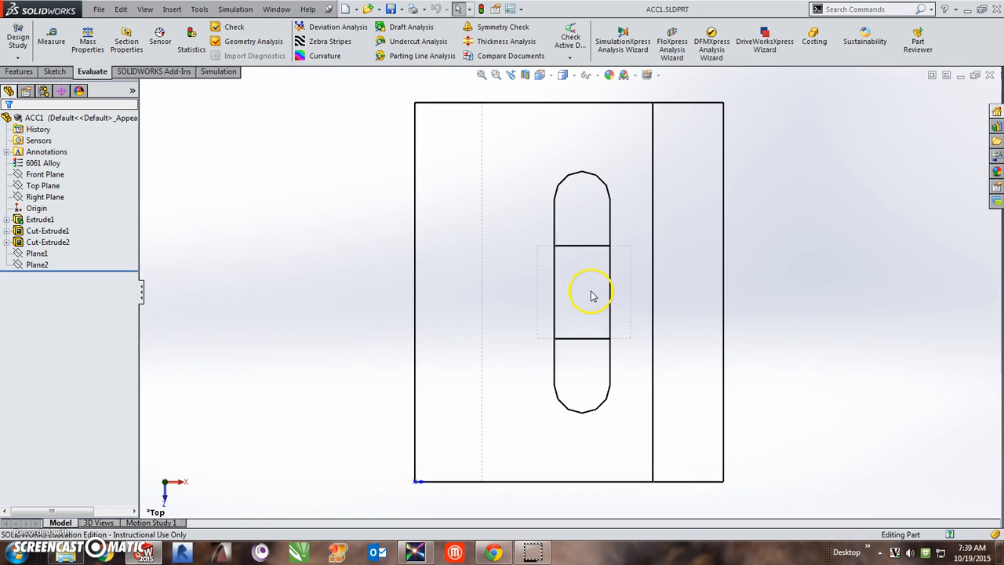